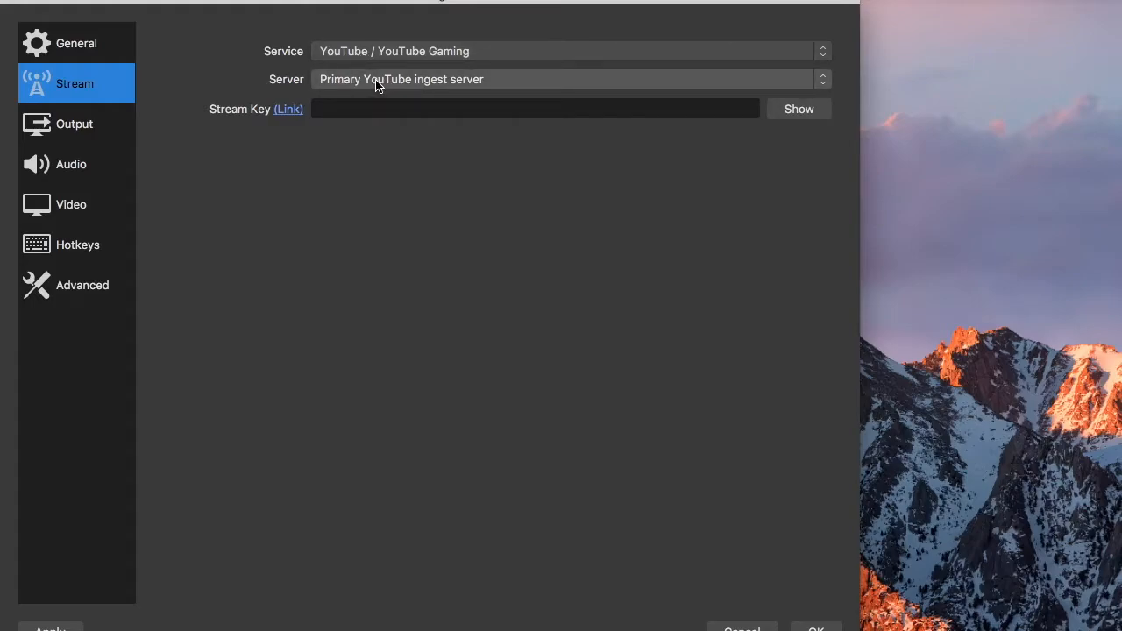
Step: Keep the Primary YouTube ingest server and open YouTube's live dashboard from the Stream Key link
left_click(376, 85)
left_click(377, 80)
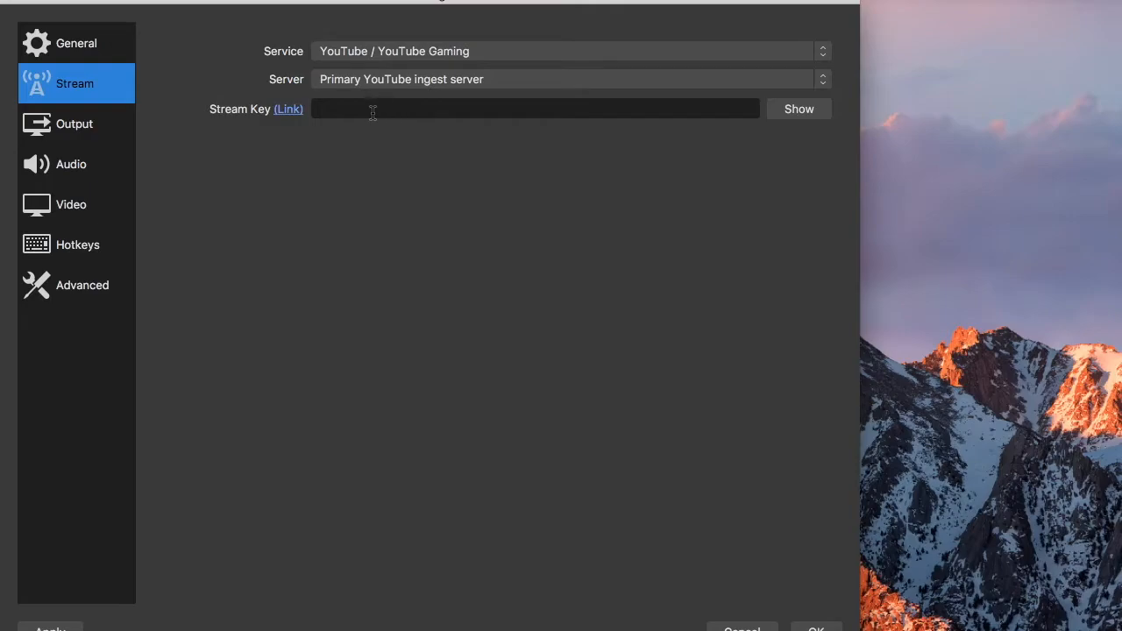
left_click(291, 110)
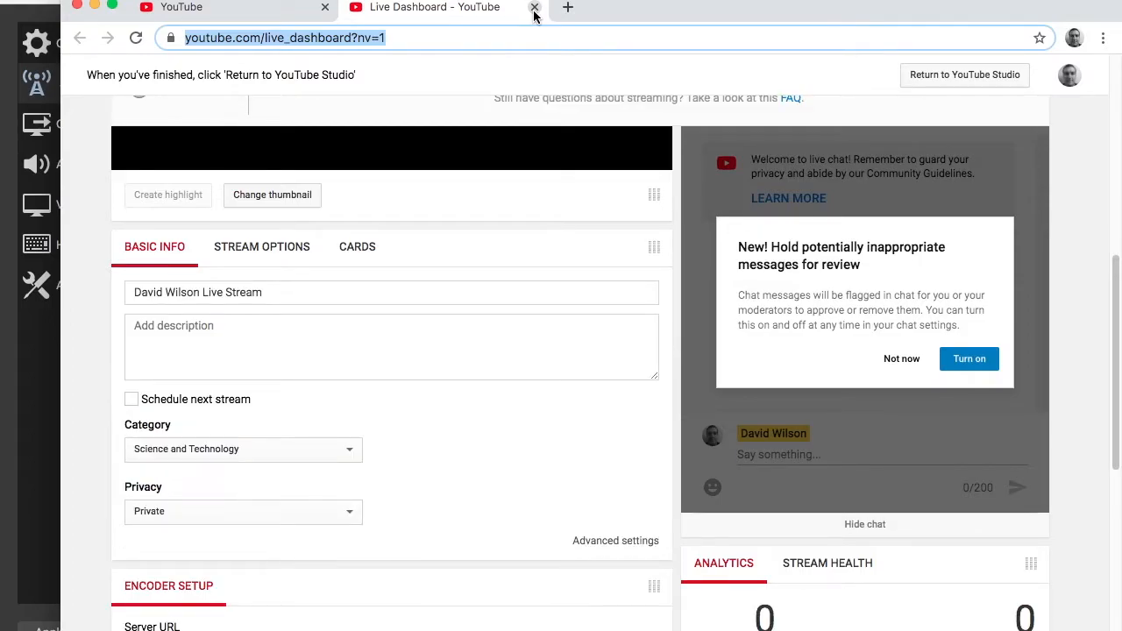
Step: Close the Live Dashboard and go through account Settings to the channel list to add a channel
left_click(535, 8)
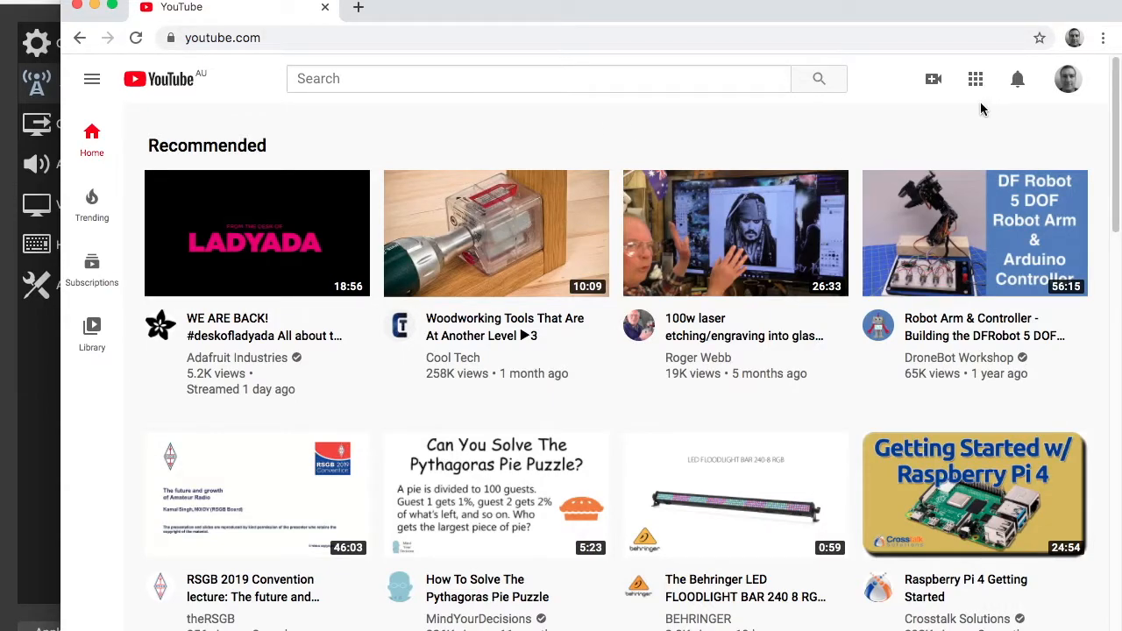
left_click(1070, 81)
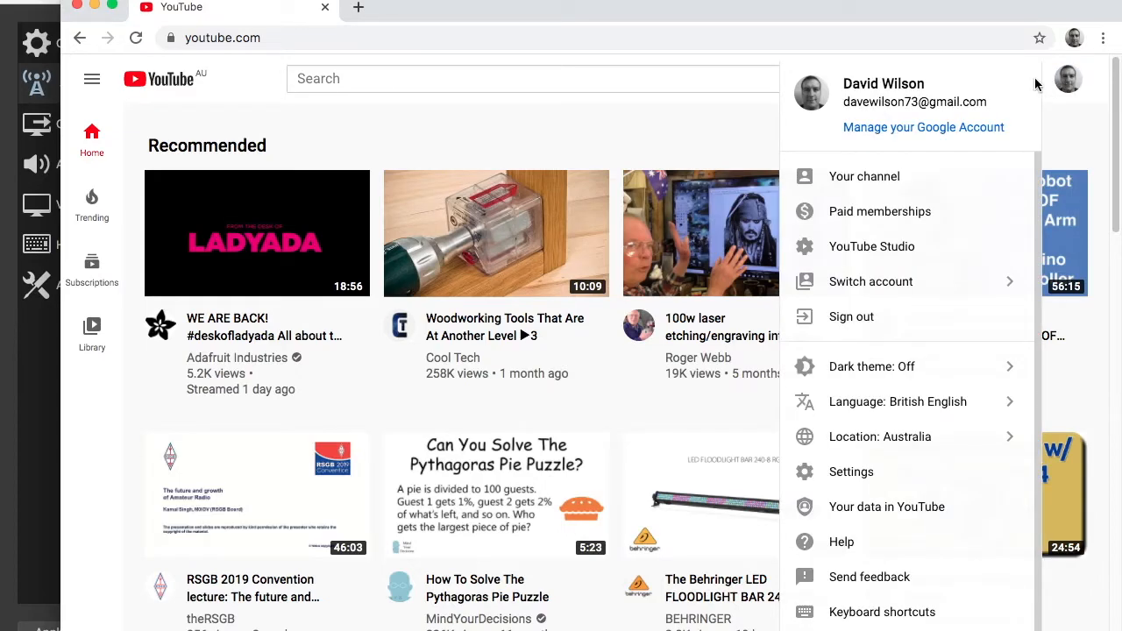
left_click(846, 481)
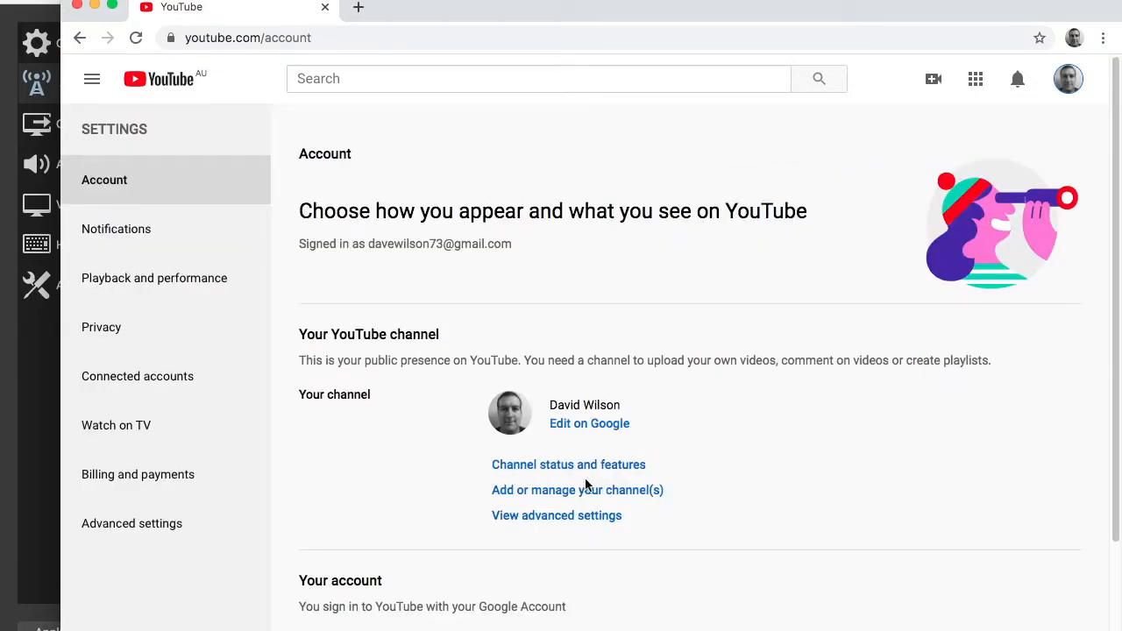
scroll(760, 451, "down", 3)
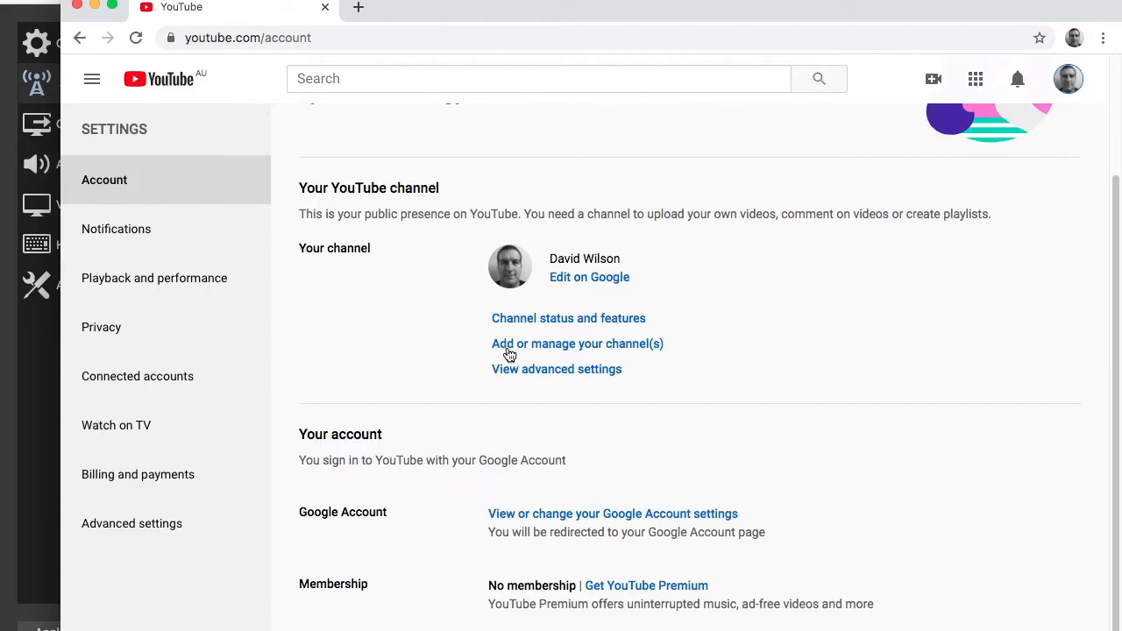
left_click(617, 347)
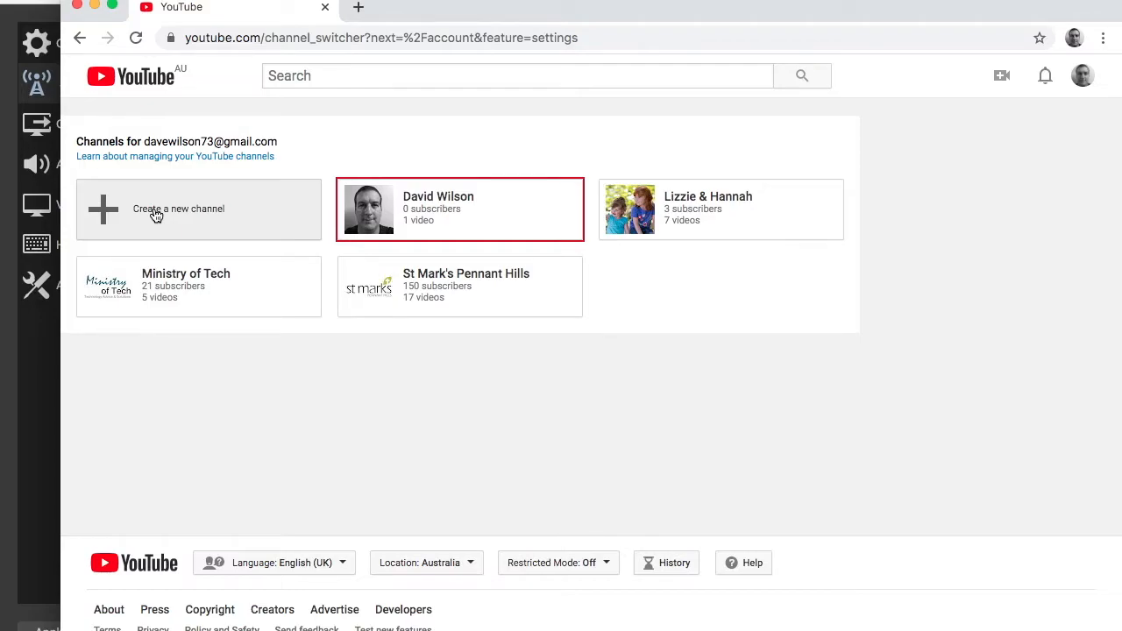
left_click(155, 213)
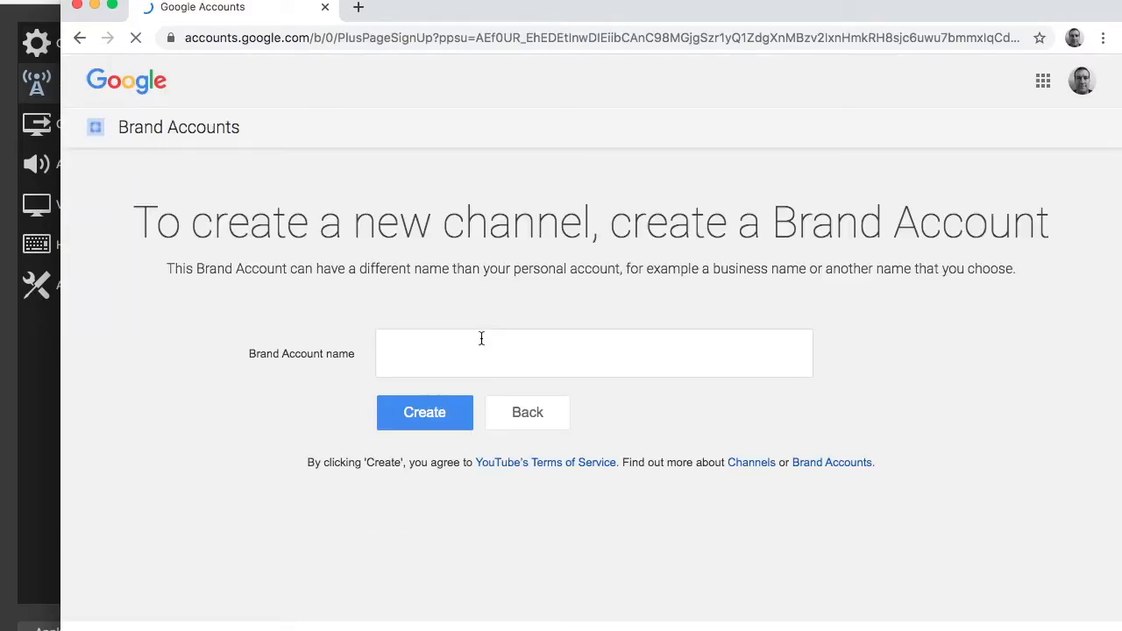
Step: Create a Brand Account named 'Our Church Live'
left_click(490, 349)
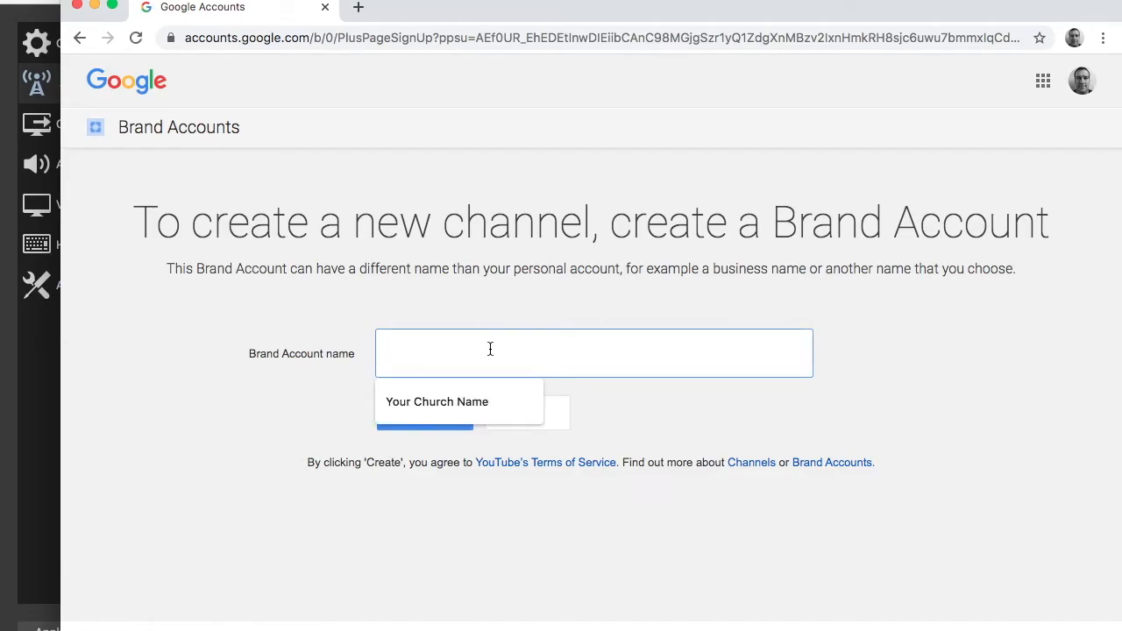
type("Our Churc")
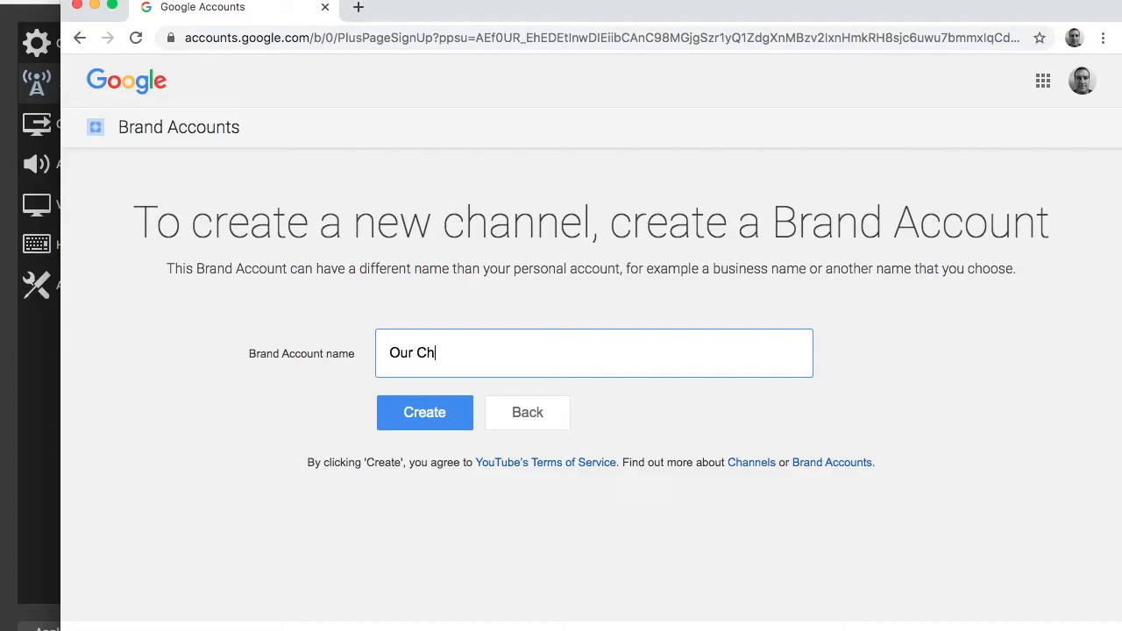
type("h Live")
left_click(422, 422)
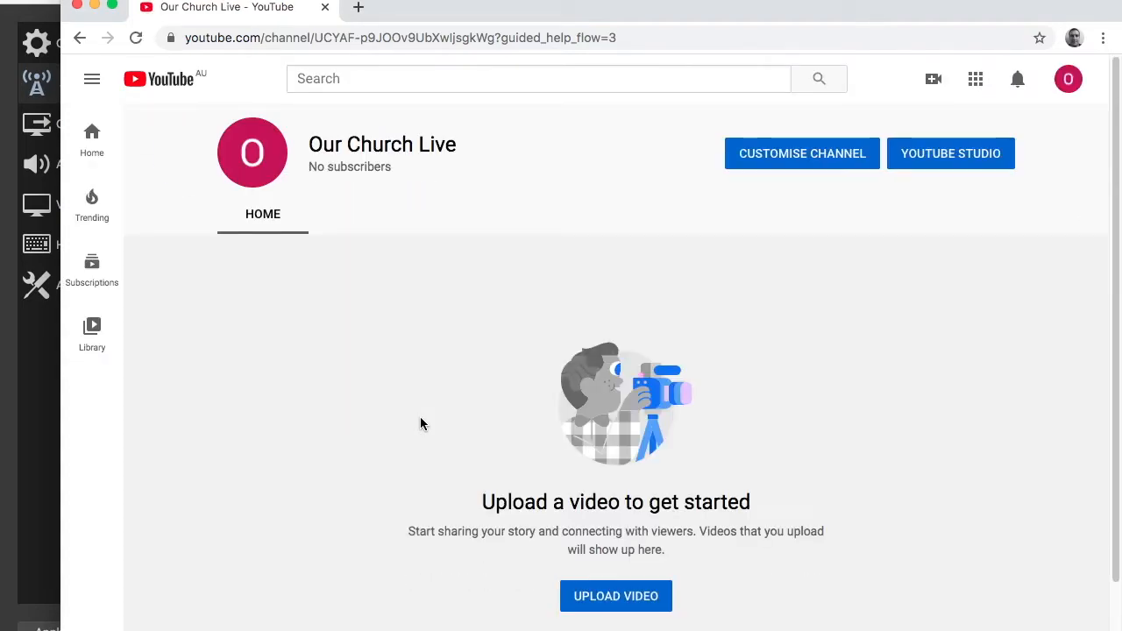
Step: Switch the active channel to Our Church Live and bring up the Create menu
mouse_move(258, 156)
left_click(1069, 84)
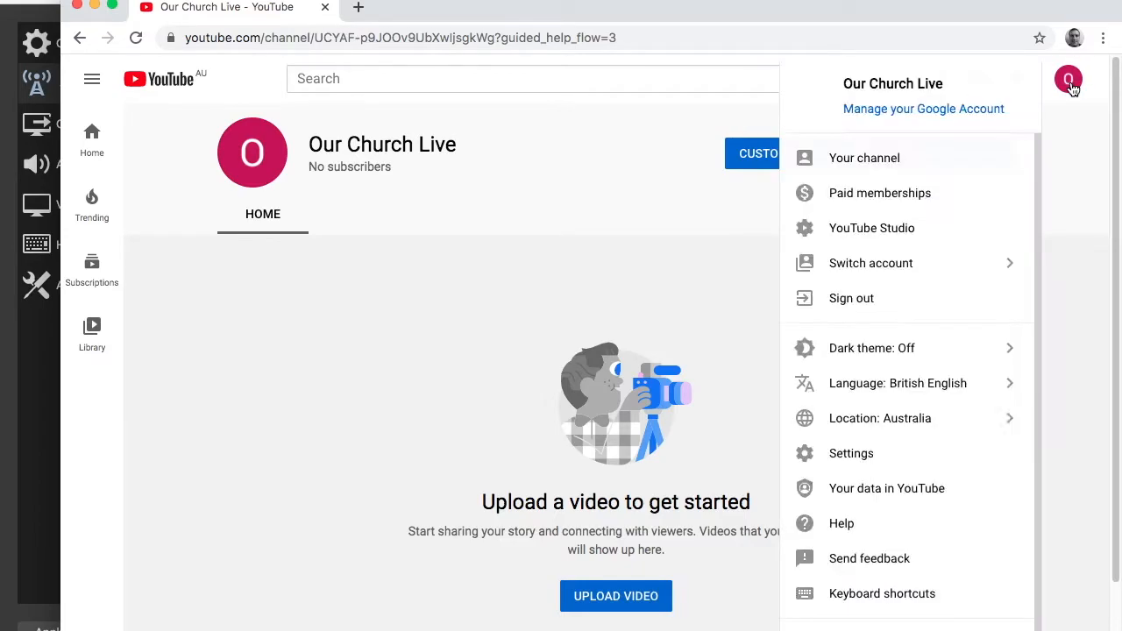
left_click(893, 266)
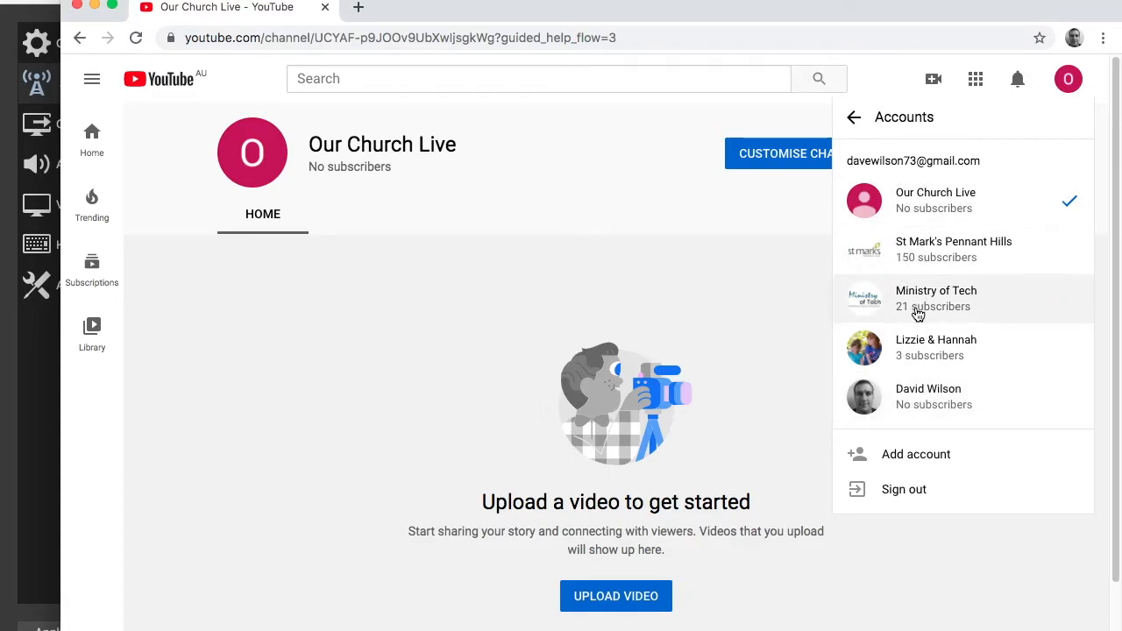
left_click(927, 209)
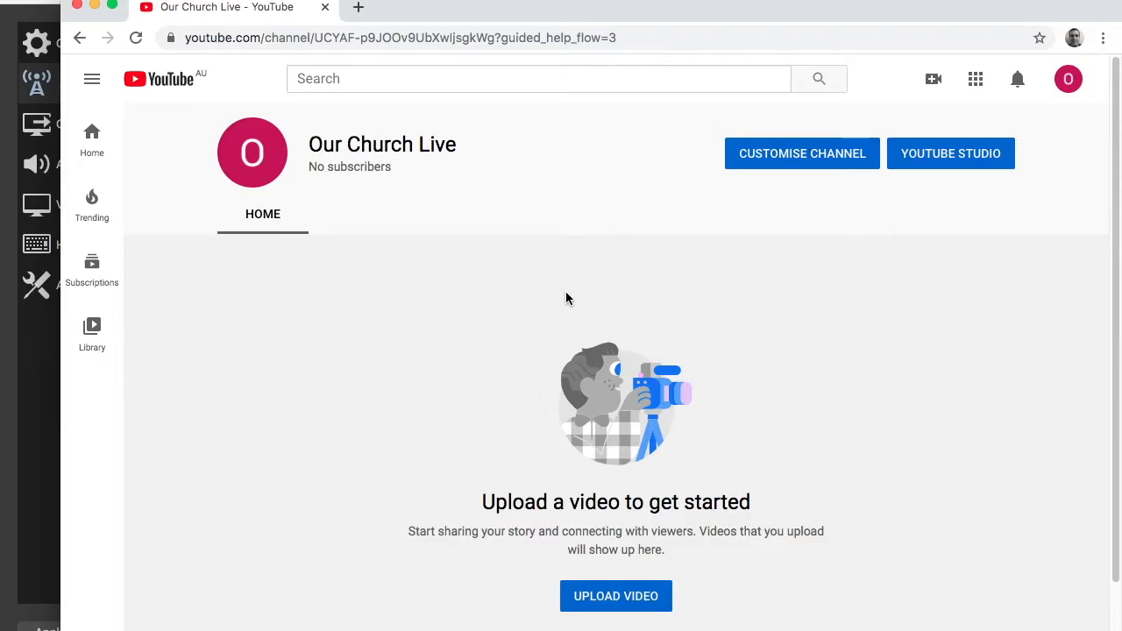
left_click(935, 81)
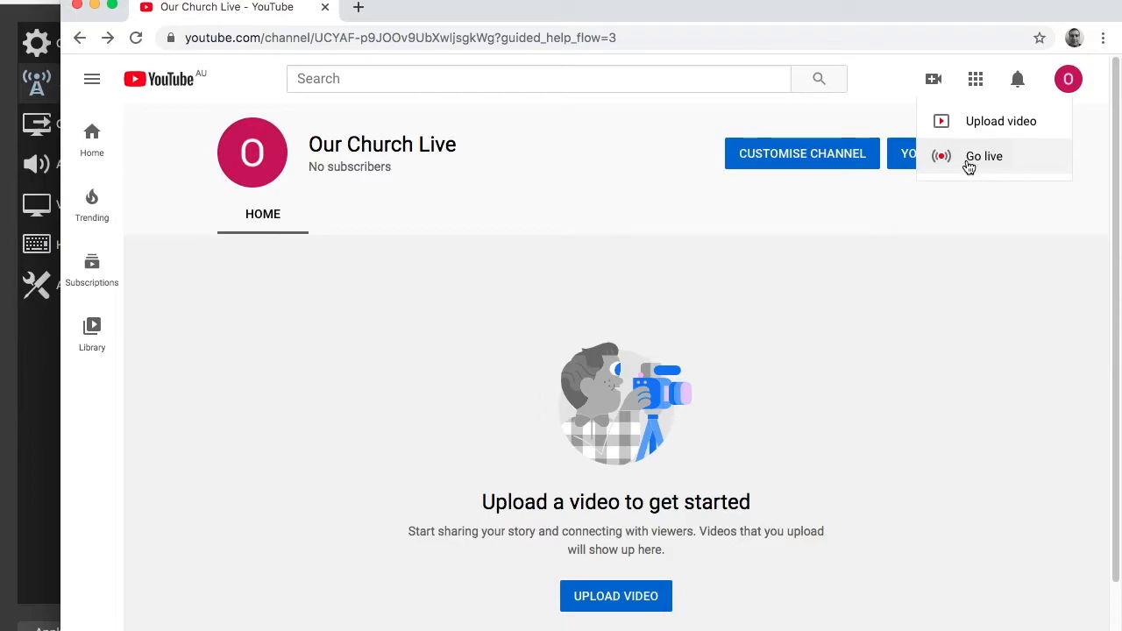
Step: Choose Go live and have a verification code texted to the account's phone number
left_click(968, 167)
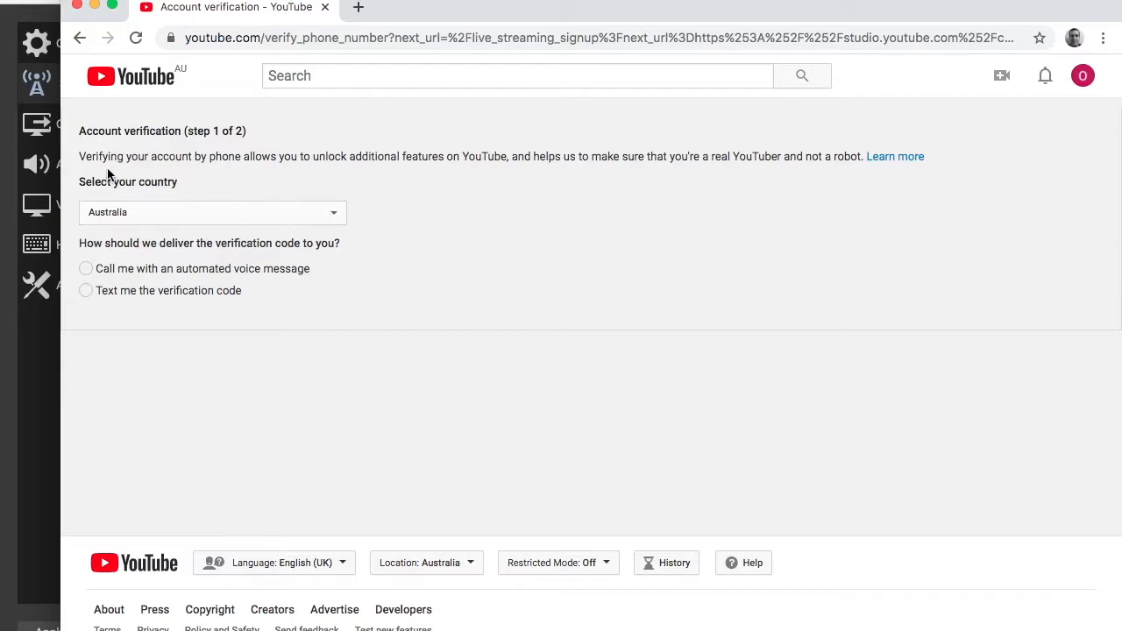
left_click(86, 291)
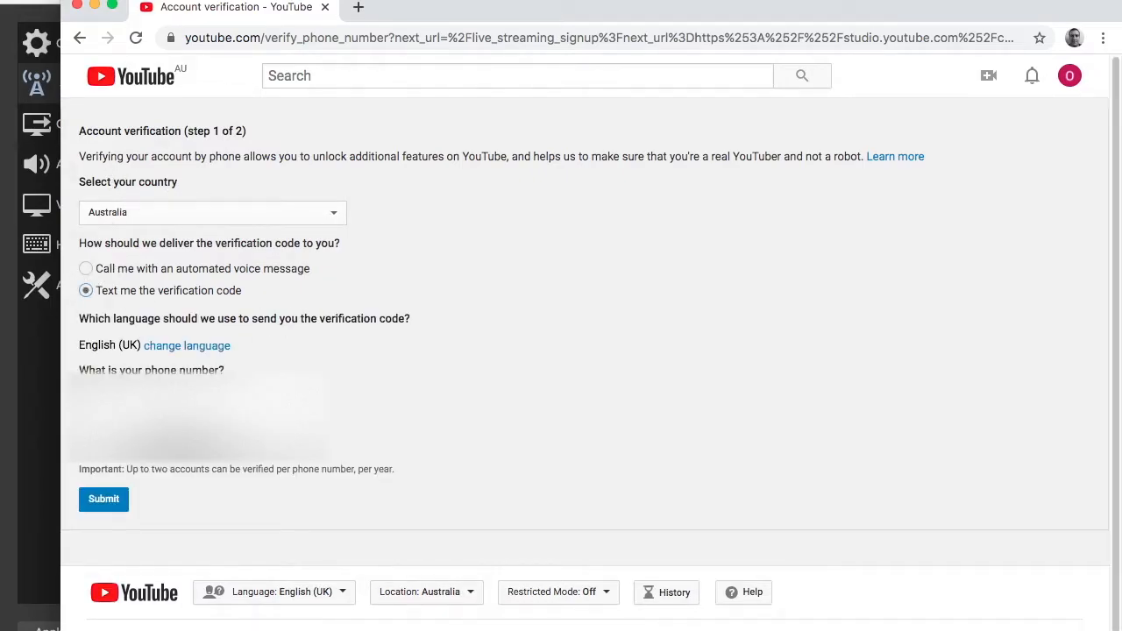
left_click(197, 402)
left_click(193, 429)
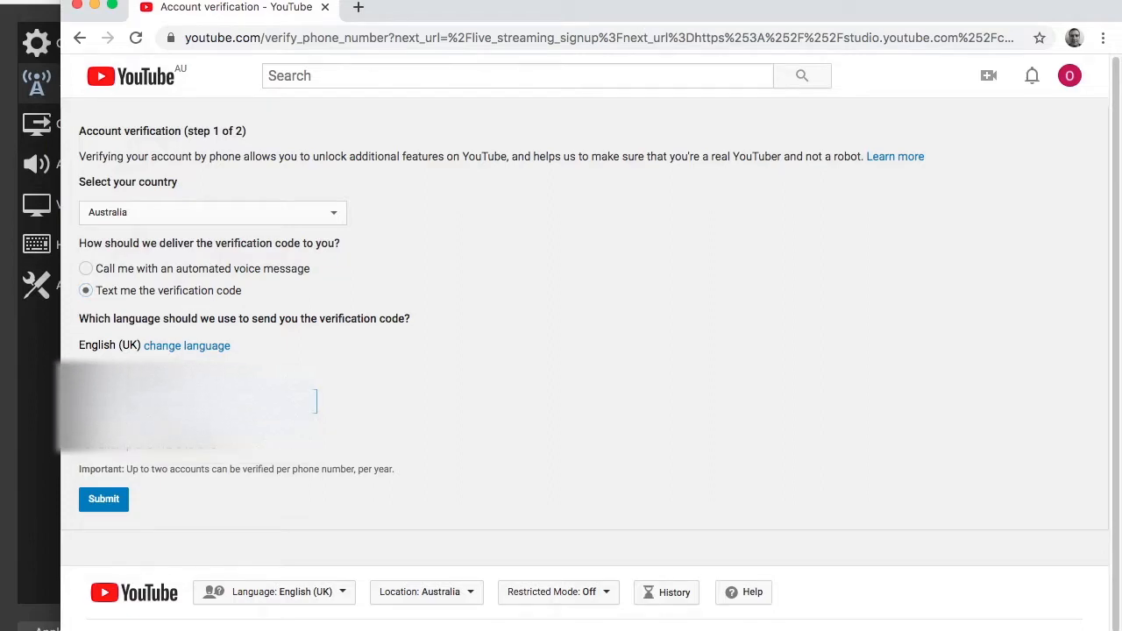
left_click(110, 504)
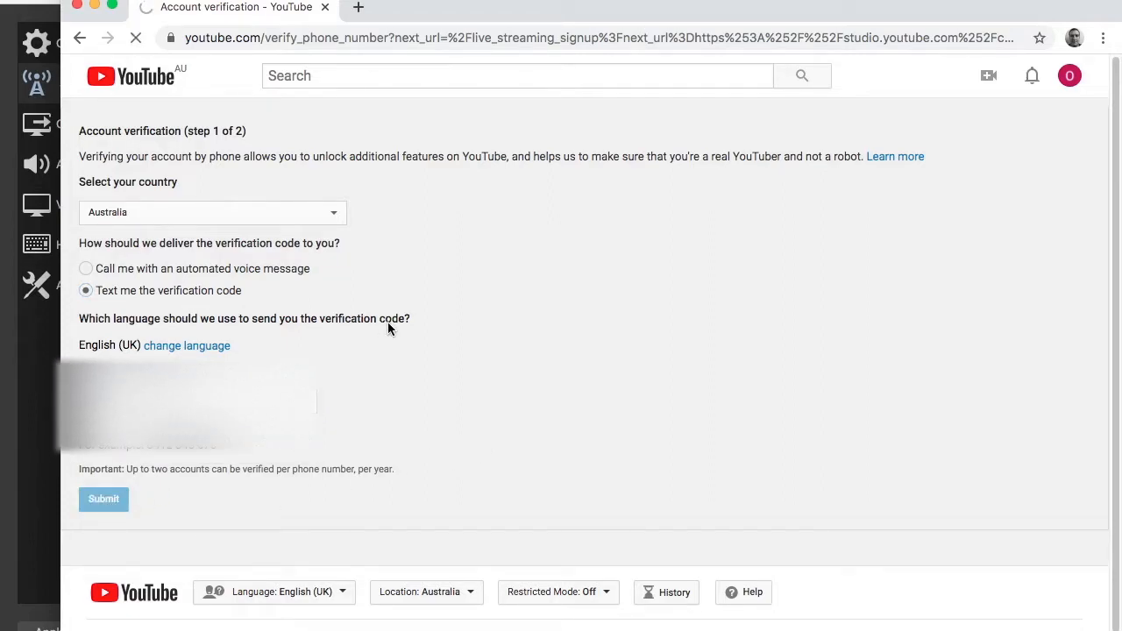
Step: Enter the received 6-digit verification code, submit it, and continue
left_click(296, 241)
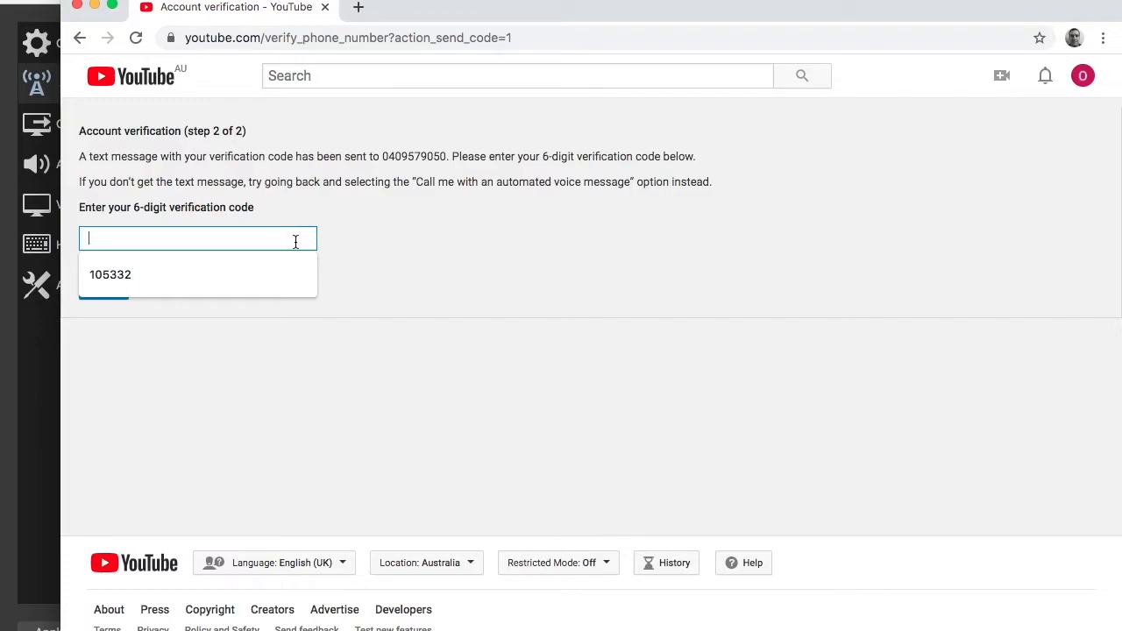
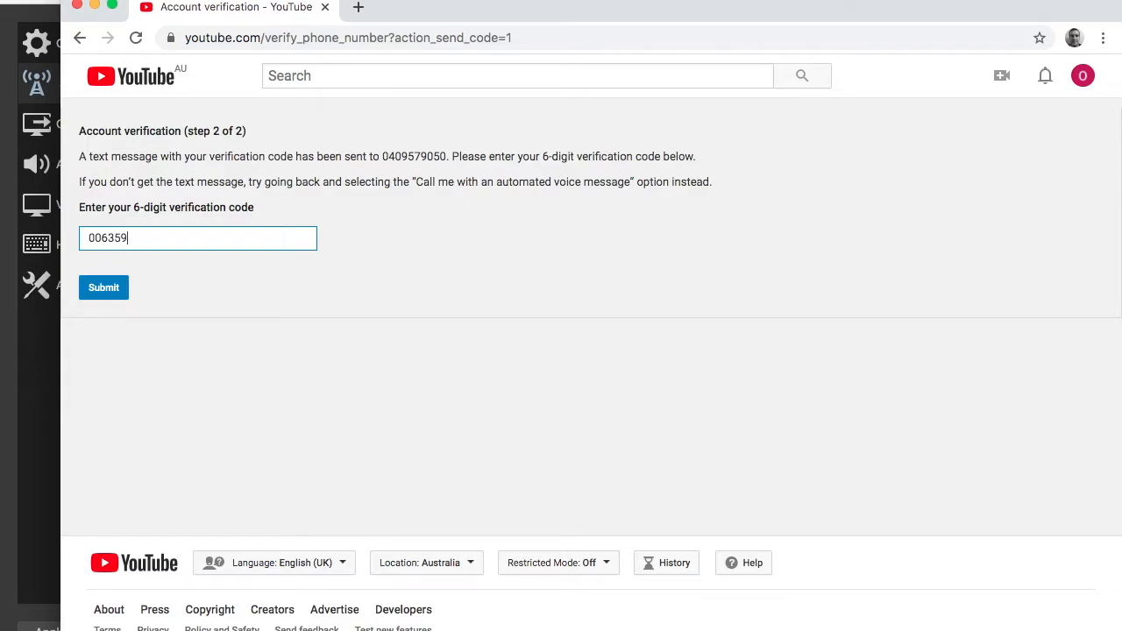
left_click(87, 287)
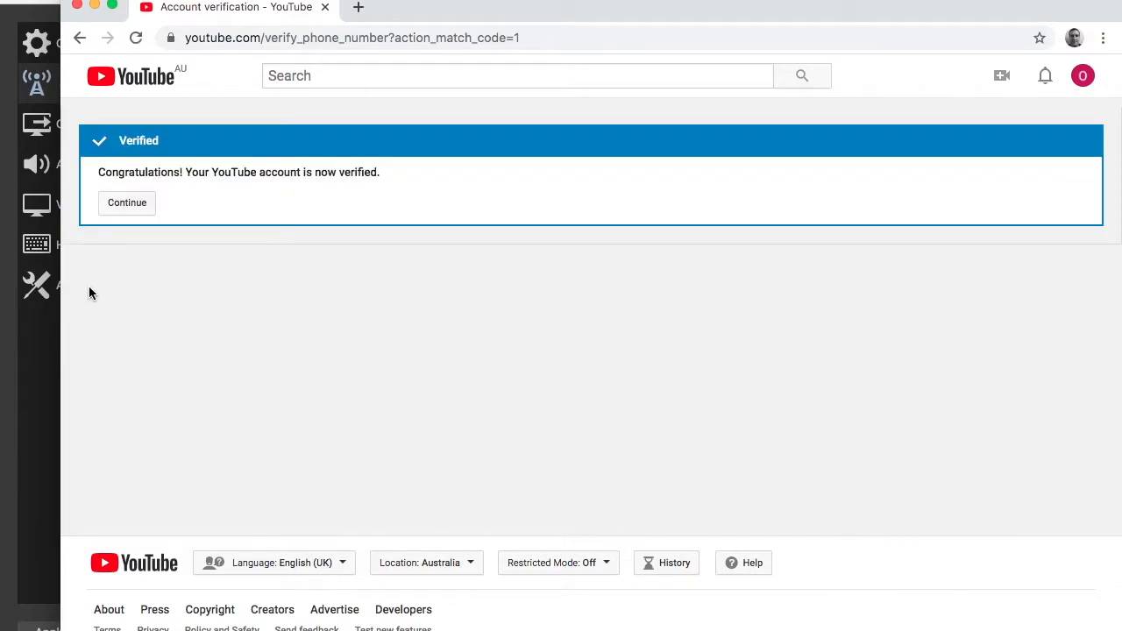
left_click(142, 205)
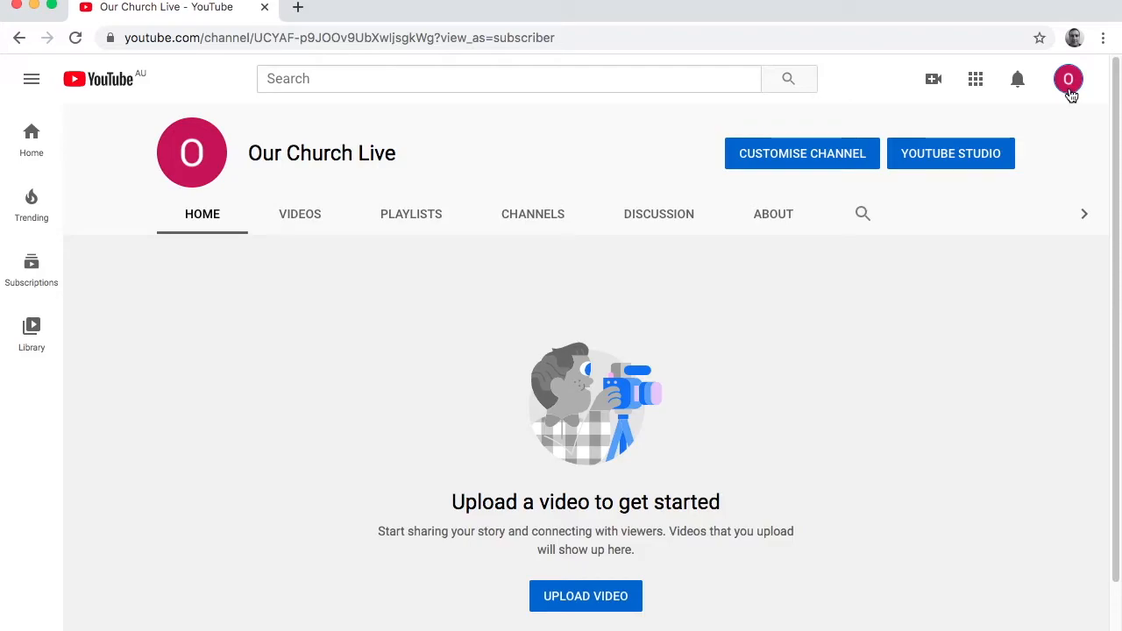
Step: Open the account switcher and choose the Ministry of Tech channel
left_click(1069, 83)
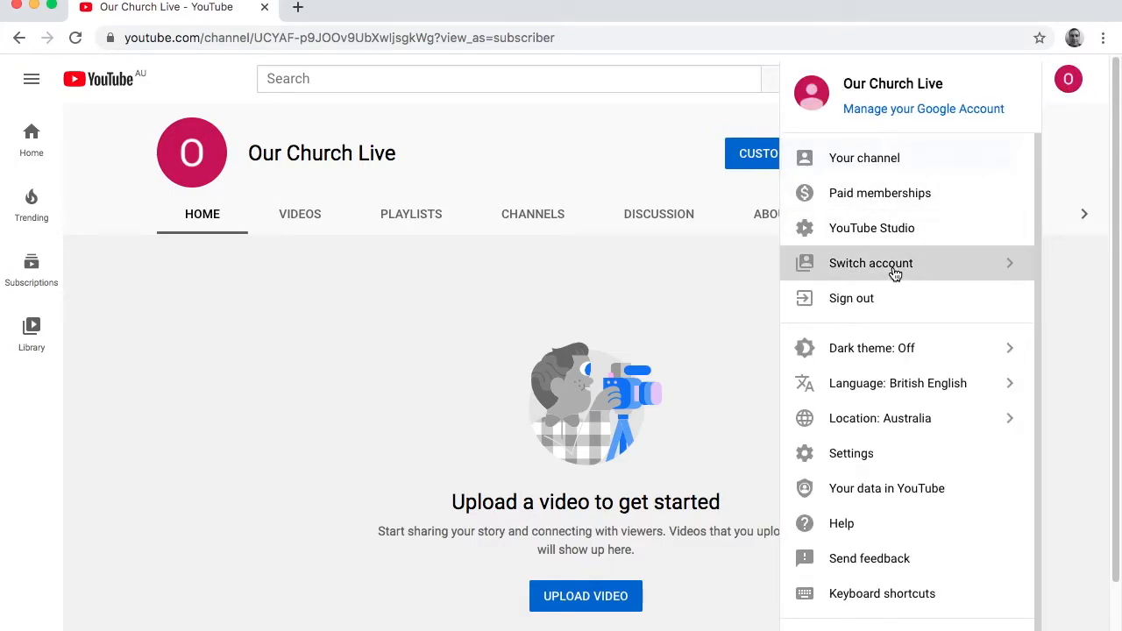
left_click(893, 273)
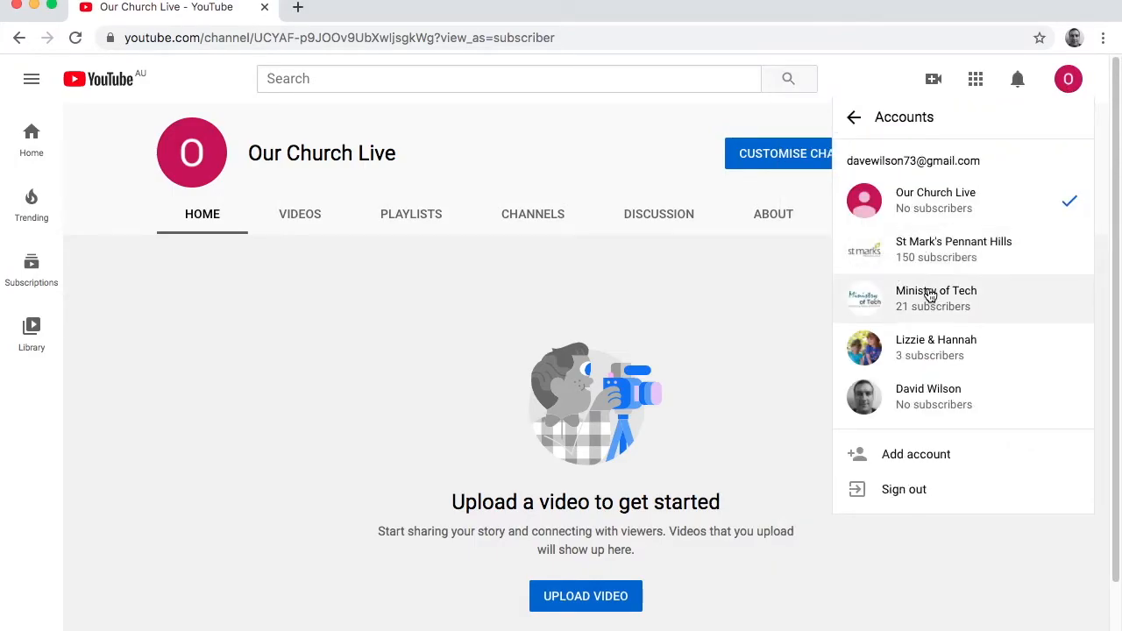
left_click(929, 289)
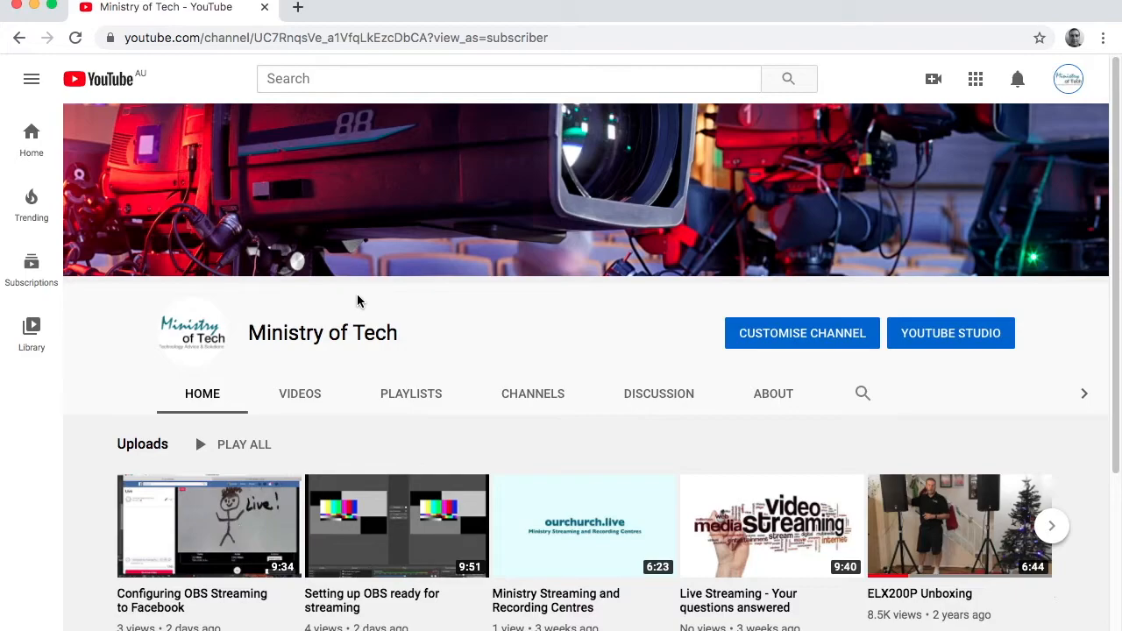
Step: Back in OBS Settings, follow the Stream Key link through to YouTube's Live Control Room
key("super+Tab")
key("super+Tab")
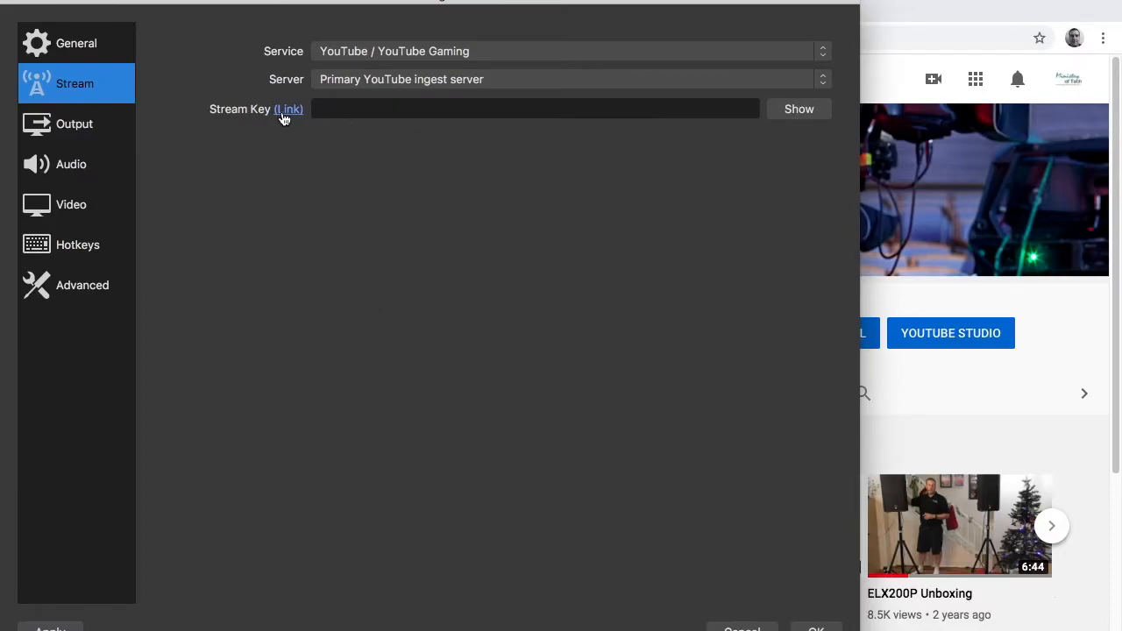
left_click(284, 116)
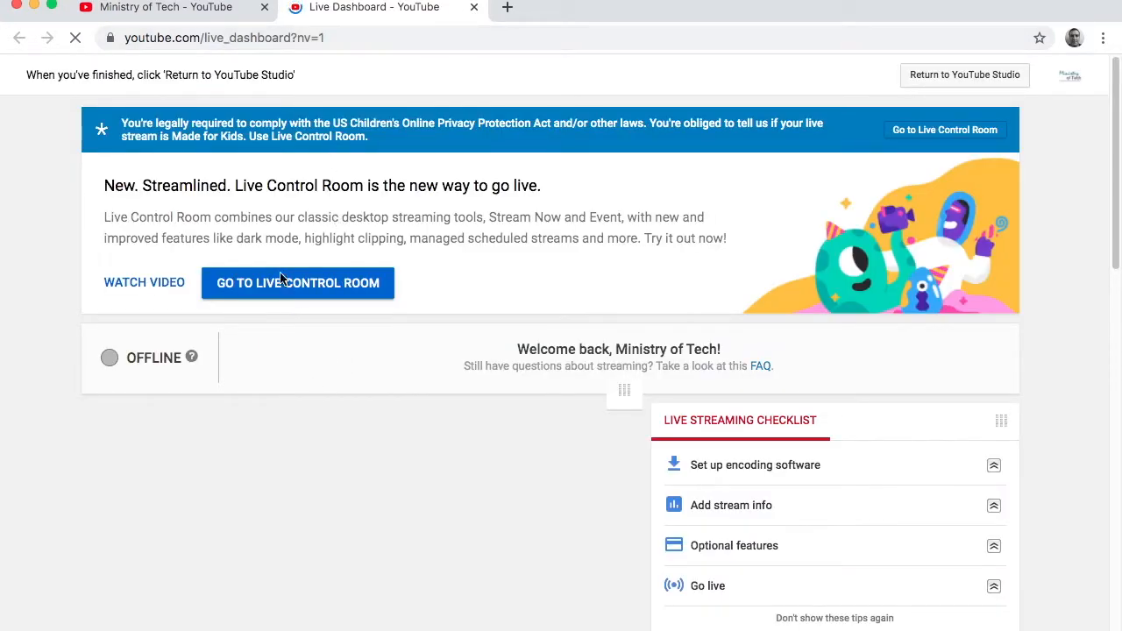
left_click(311, 291)
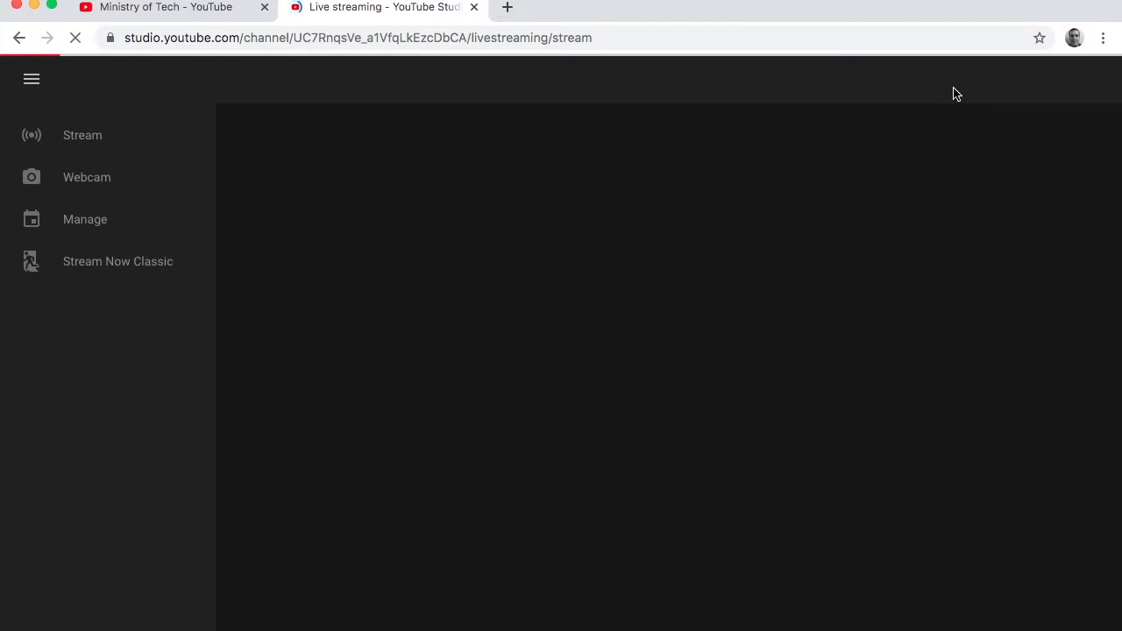
Step: Open Create on the channel page, then return to the Live streaming tab's New stream form
left_click(207, 11)
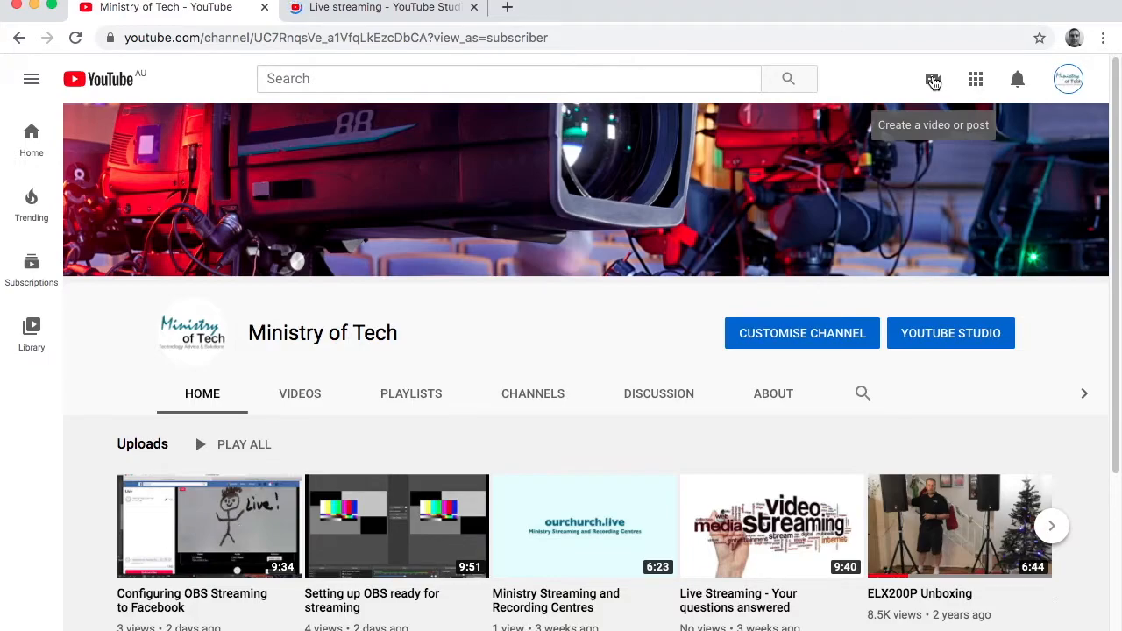
left_click(934, 81)
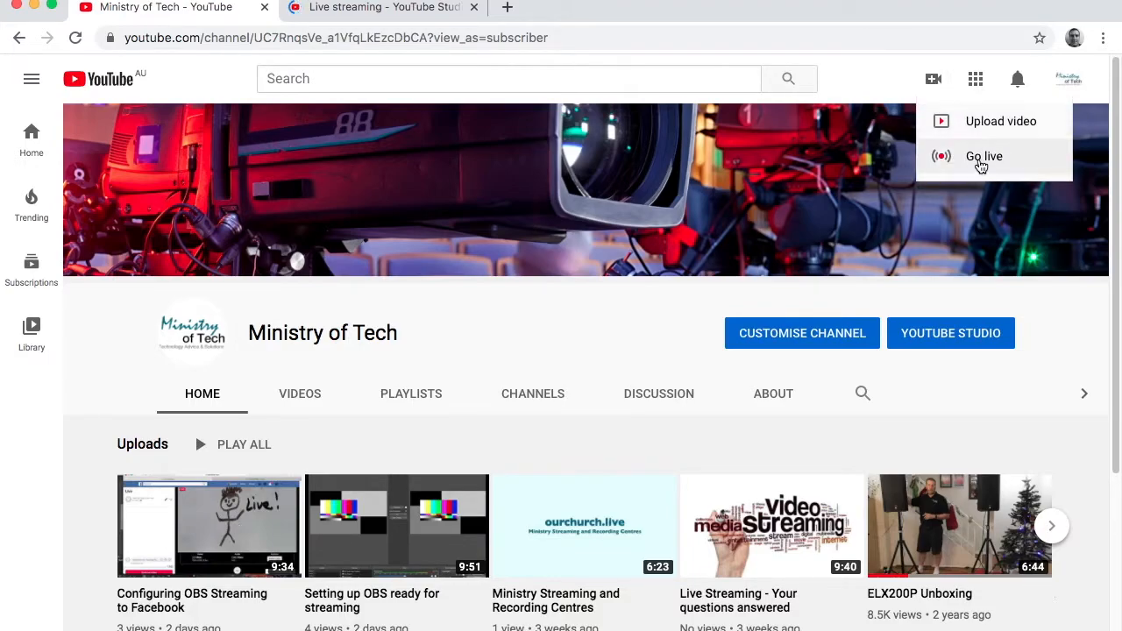
left_click(365, 11)
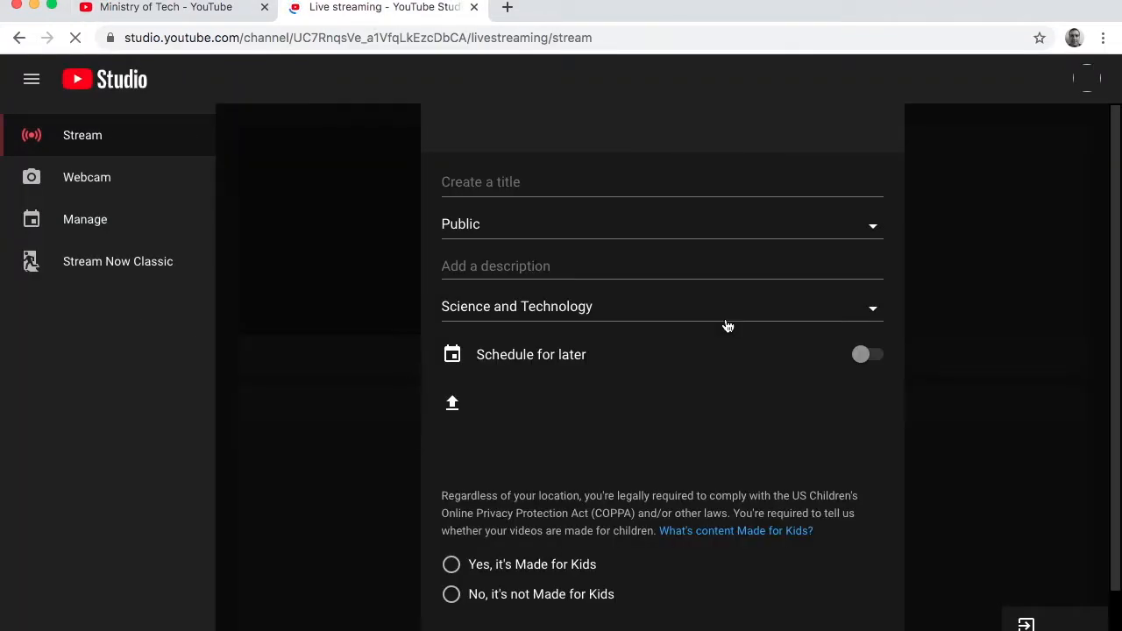
Step: Title the stream 'Church at 10AM' and set its visibility to Private
left_click(537, 181)
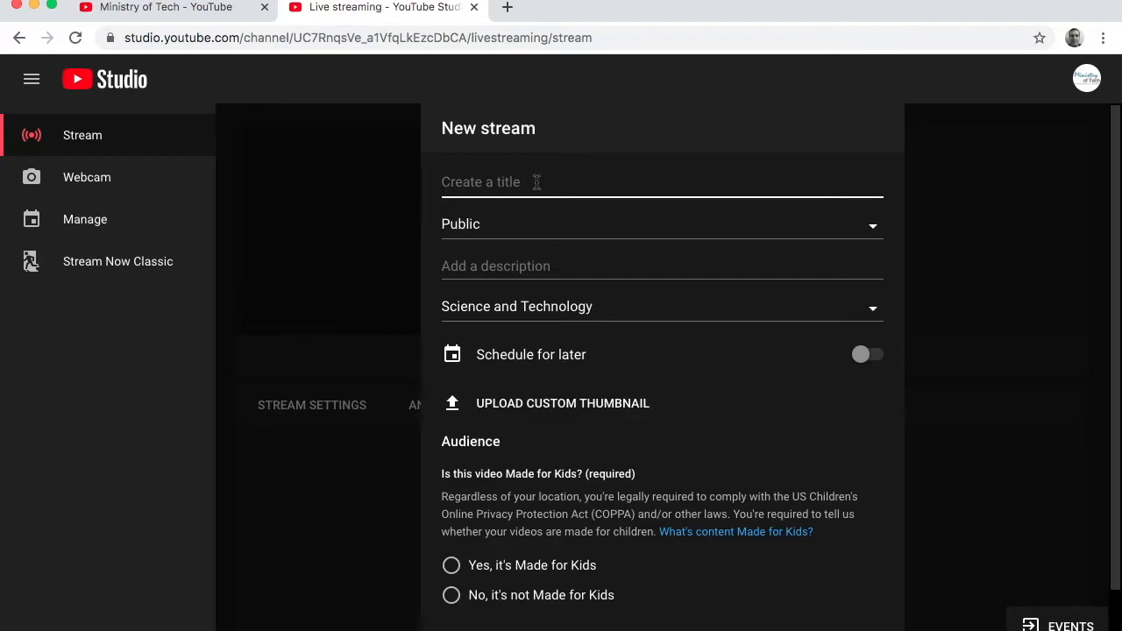
type("Church at 10AM")
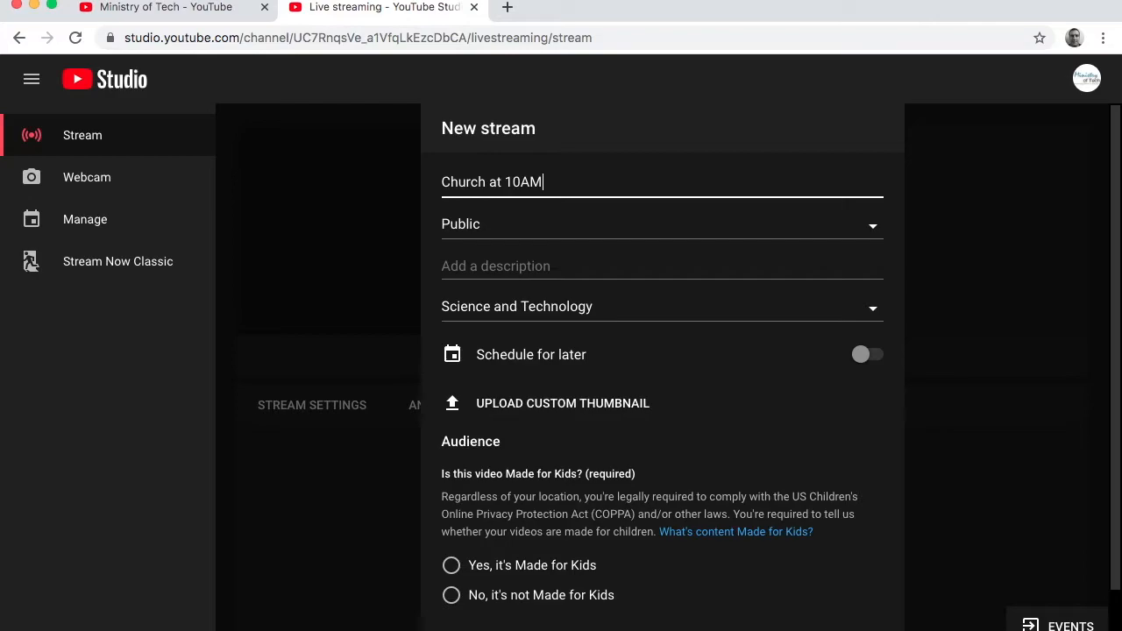
left_click(514, 232)
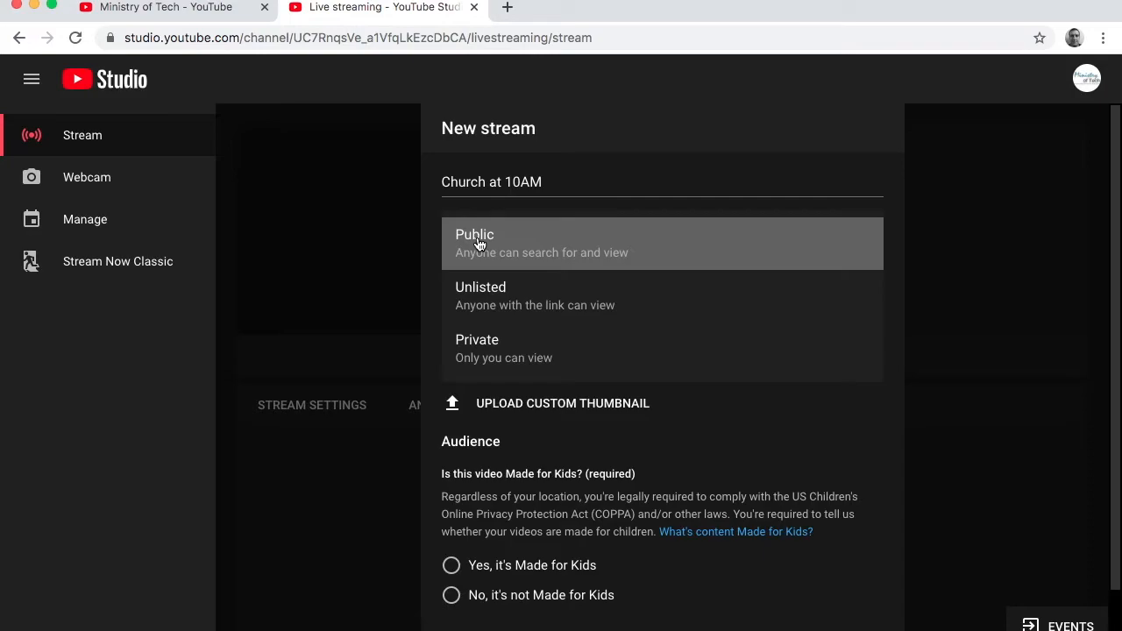
left_click(485, 349)
Step: Add the description 'This is church for our normal members but visitors are most welcome' and category Non-profits and Activism
left_click(515, 269)
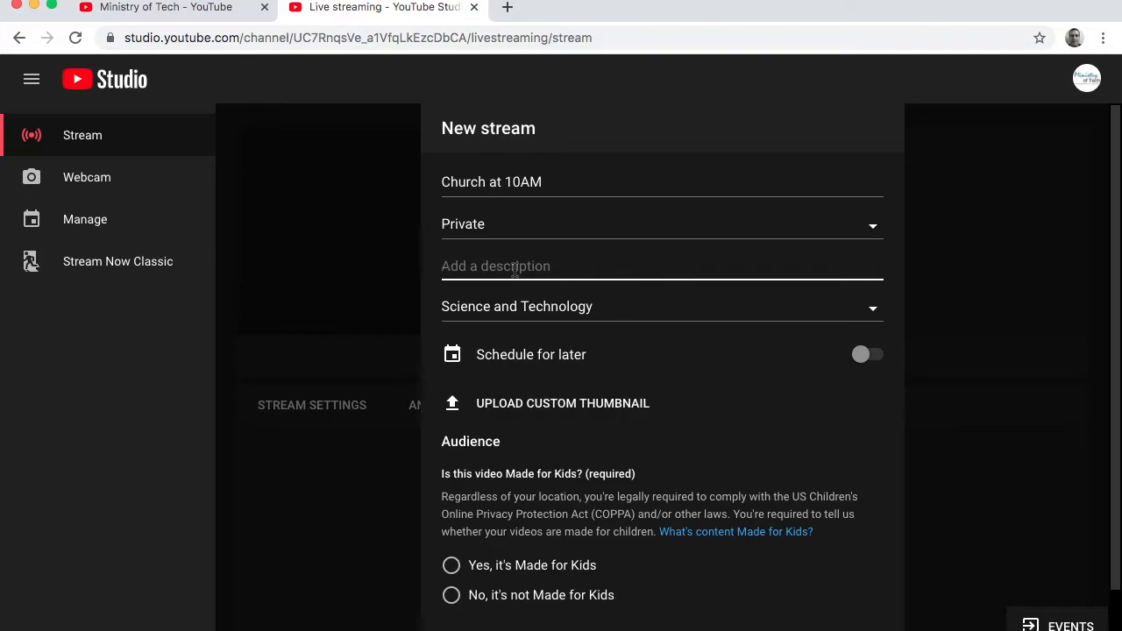
type("This is church for our normal members but visitors are most")
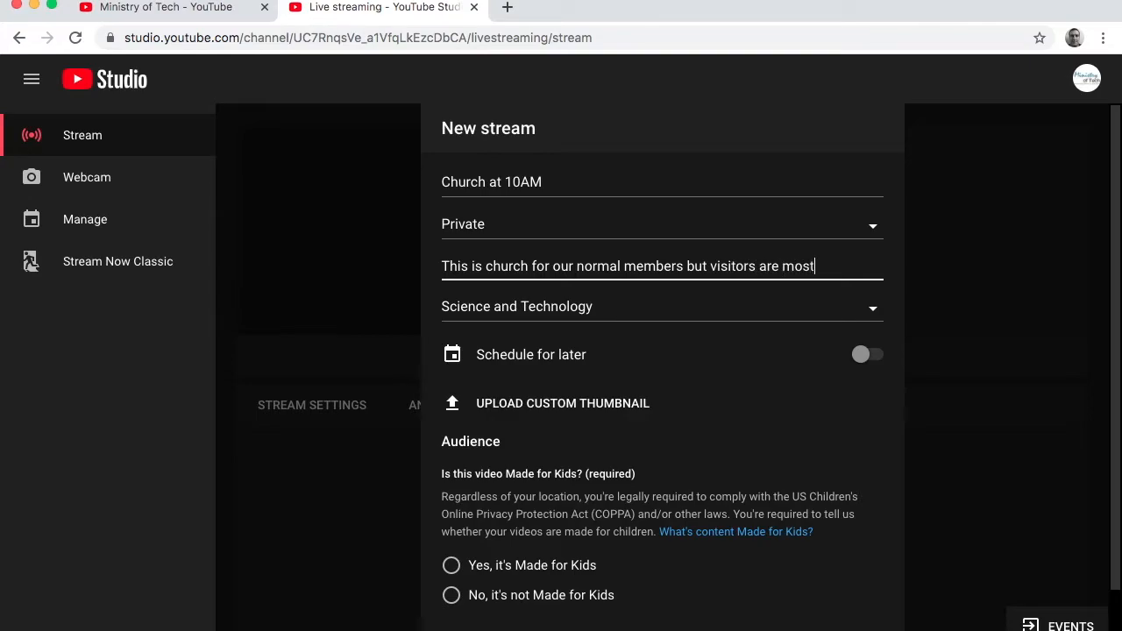
type(" welcome")
left_click(528, 316)
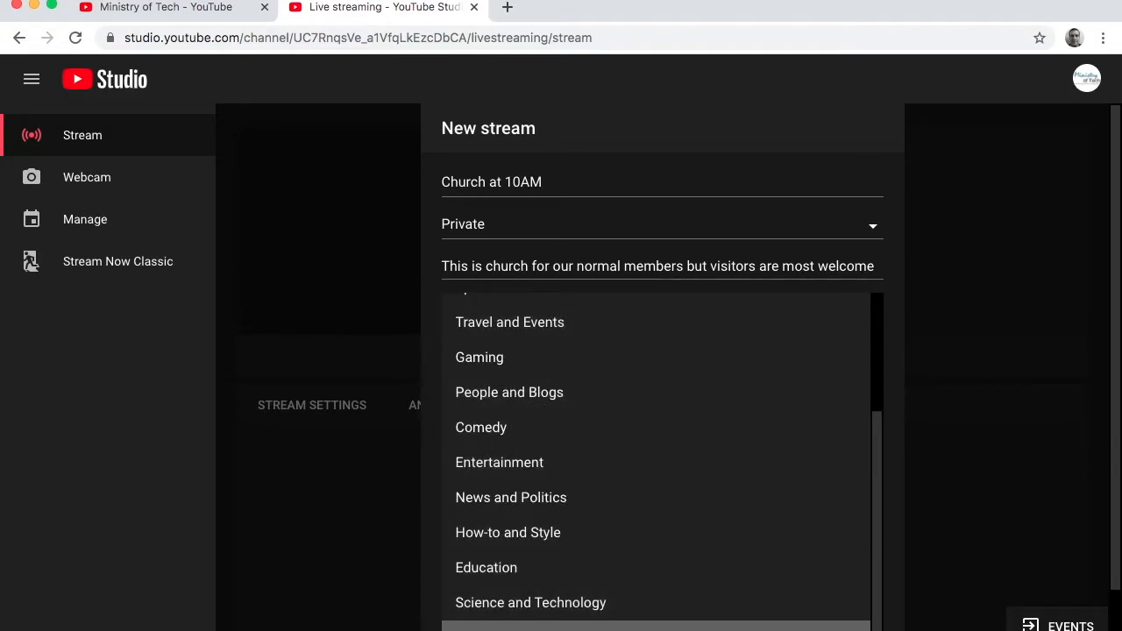
left_click(531, 626)
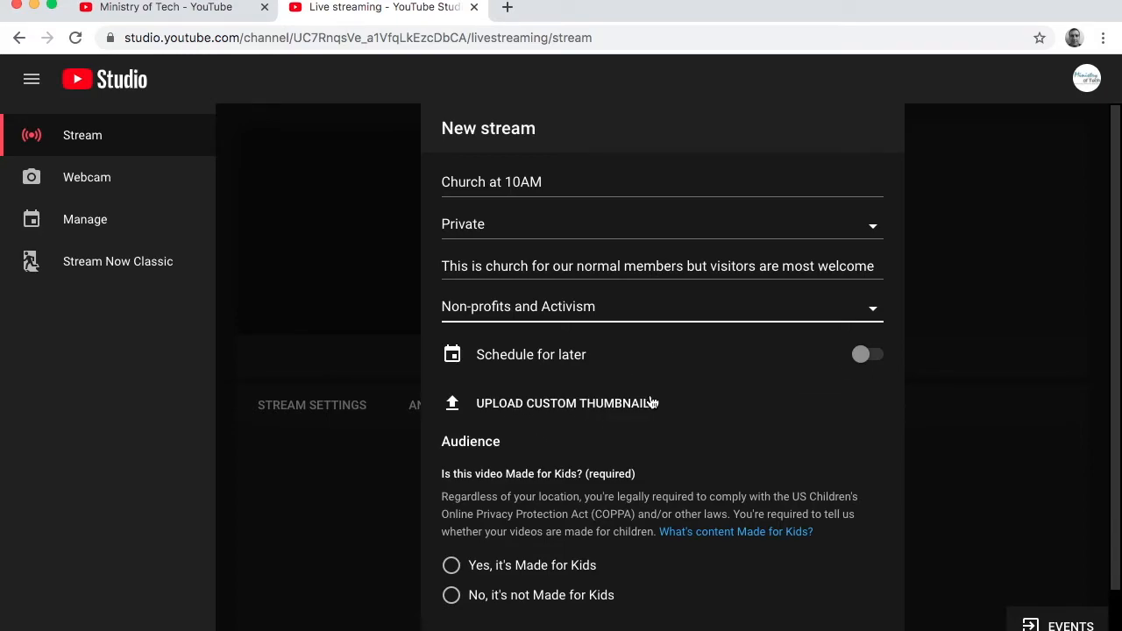
scroll(649, 401, "down", 2)
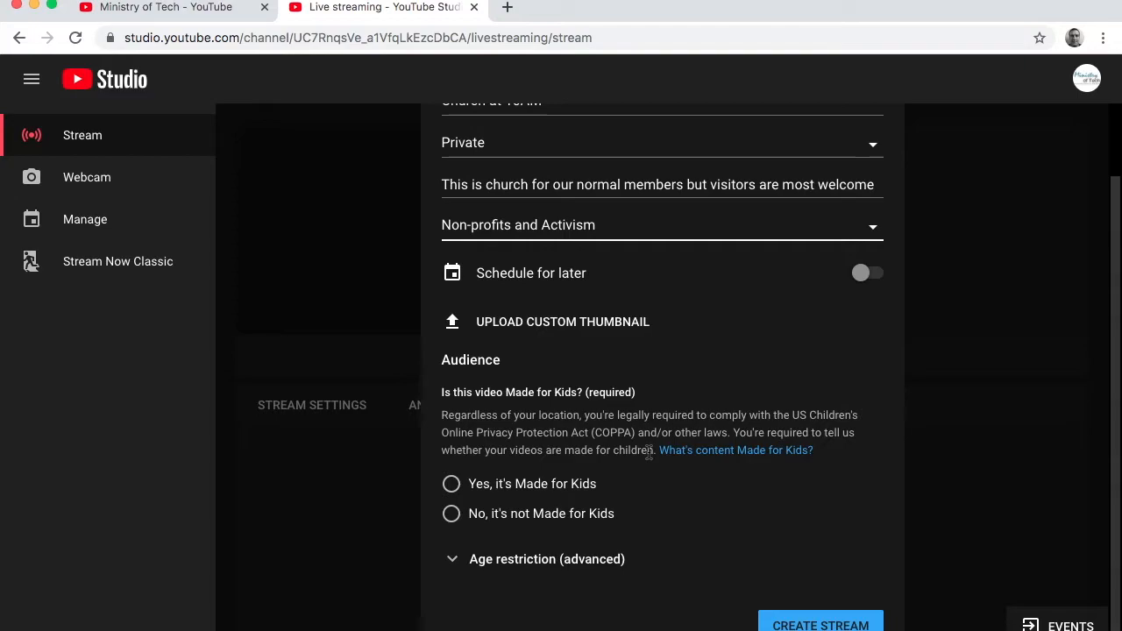
Step: Mark the stream not made for kids, create it, and copy its stream key
left_click(451, 517)
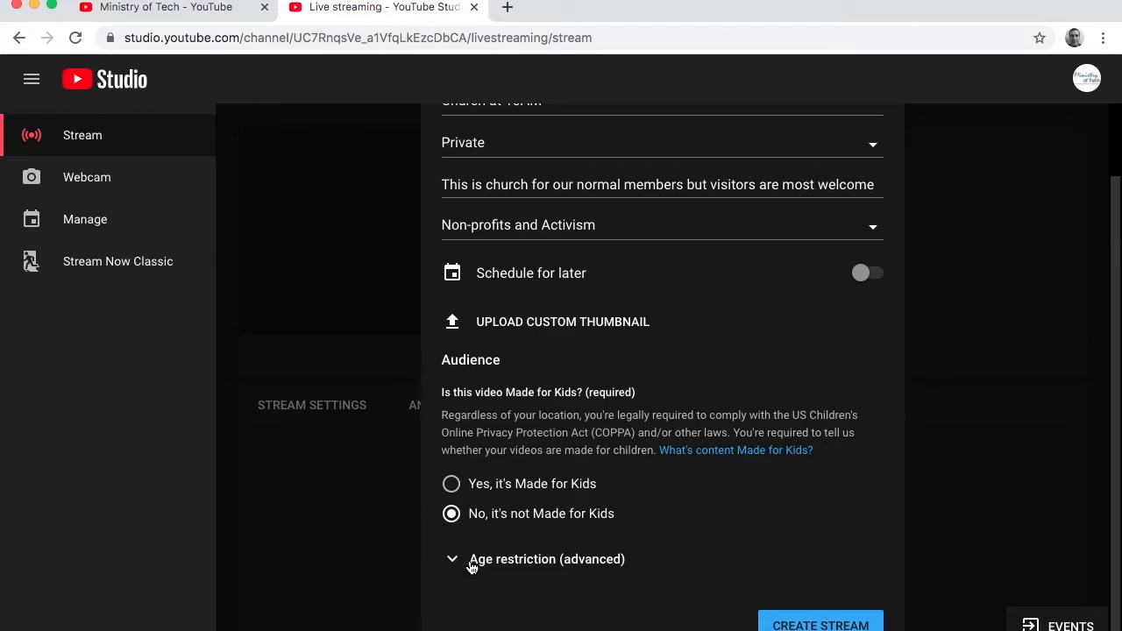
scroll(824, 545, "up", 2)
scroll(824, 545, "down", 2)
left_click(820, 624)
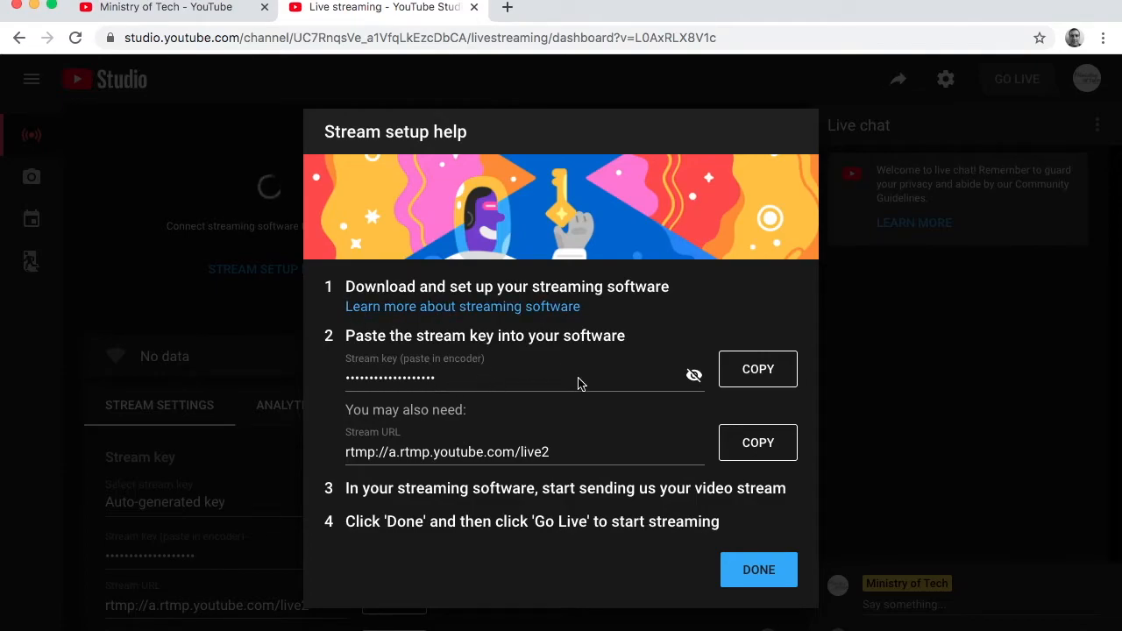
left_click(738, 377)
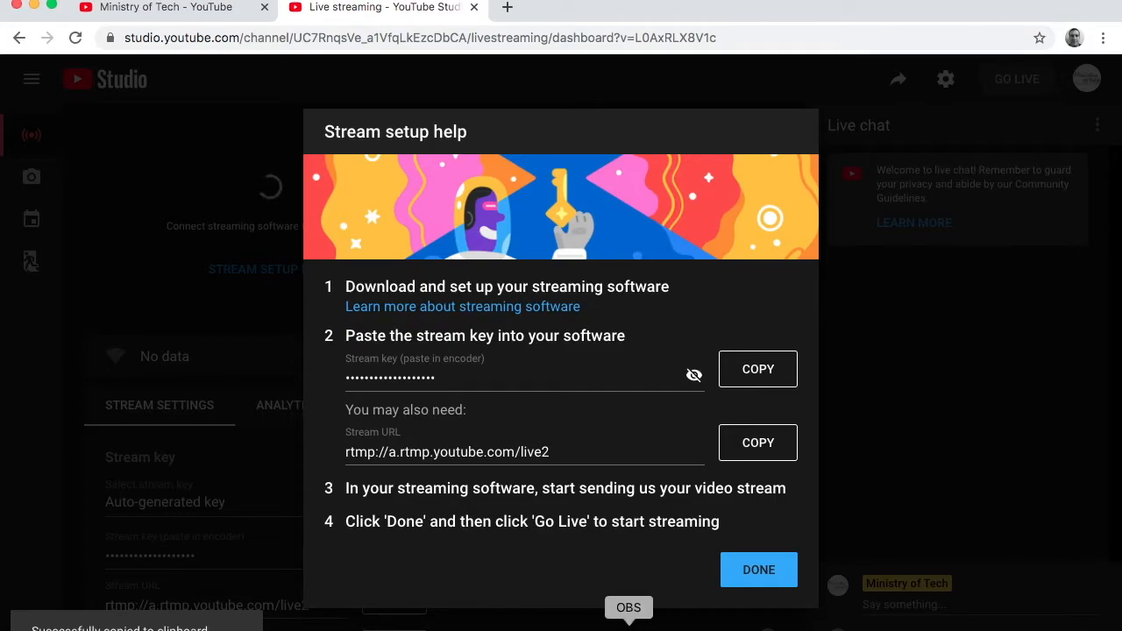
Step: Paste the new YouTube stream key into OBS's Stream Key field, save, and dismiss YouTube's setup help
left_click(628, 624)
left_click(433, 109)
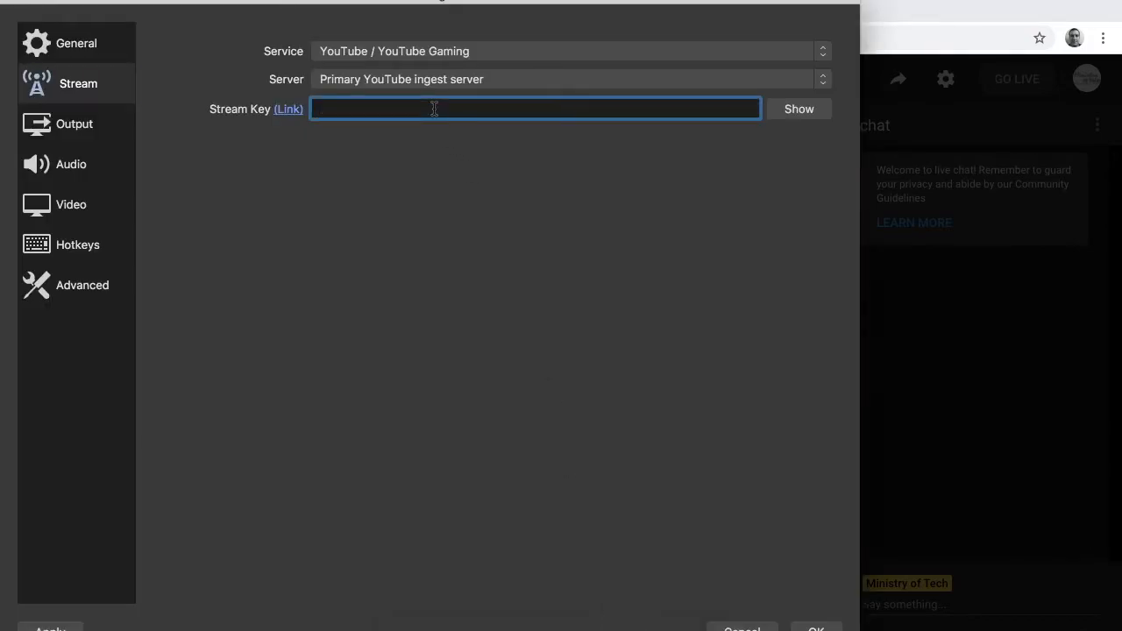
key("super+v")
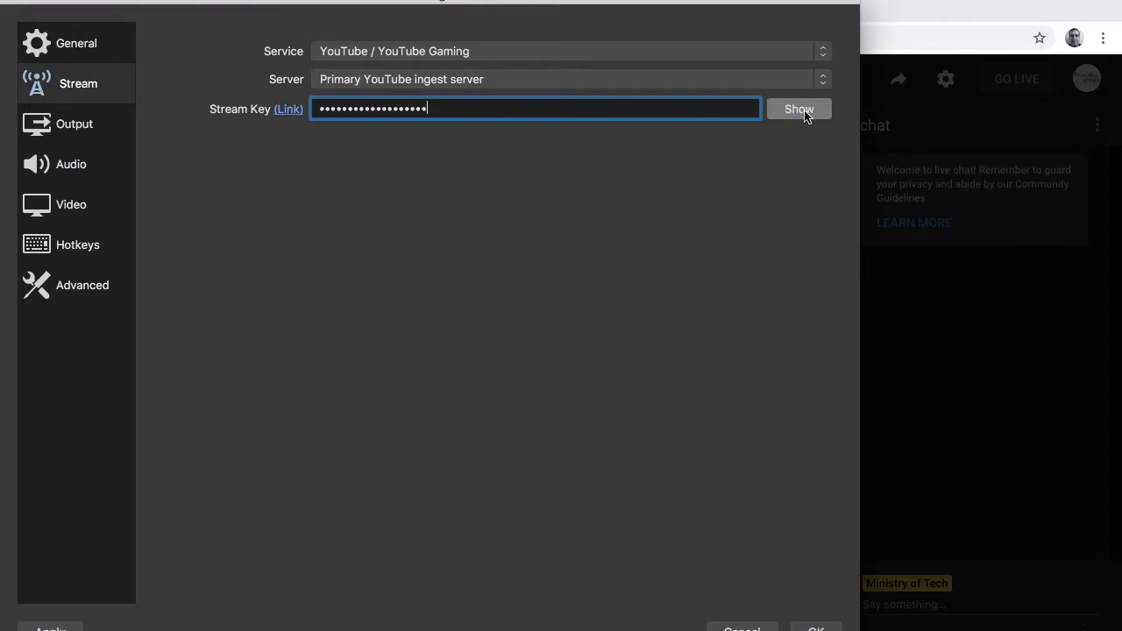
left_click(816, 627)
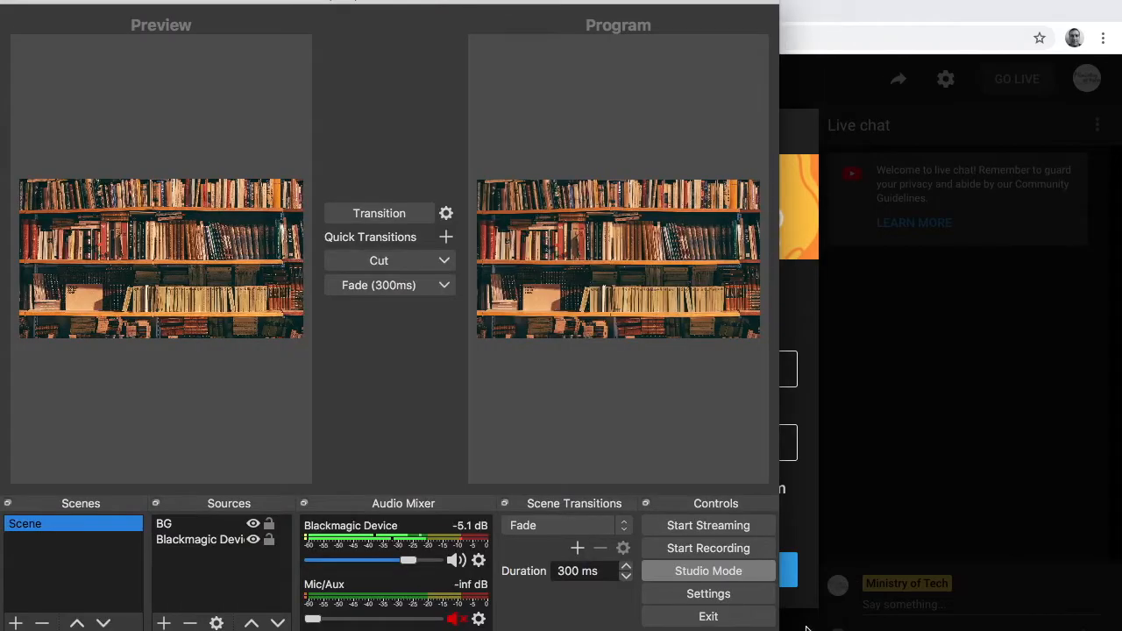
left_click(936, 418)
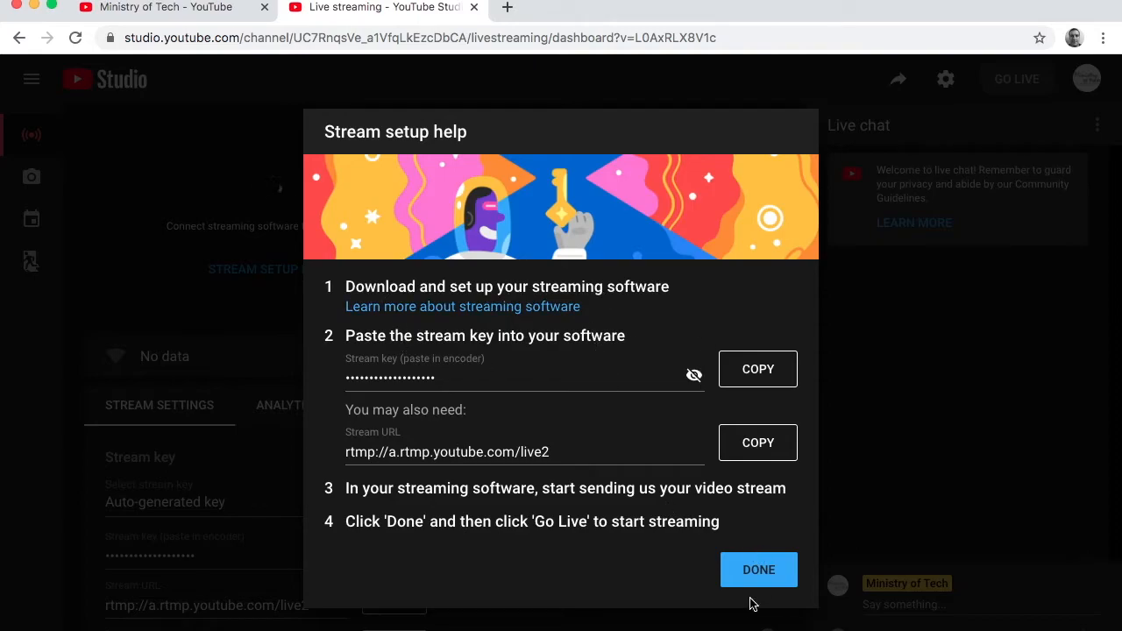
left_click(751, 574)
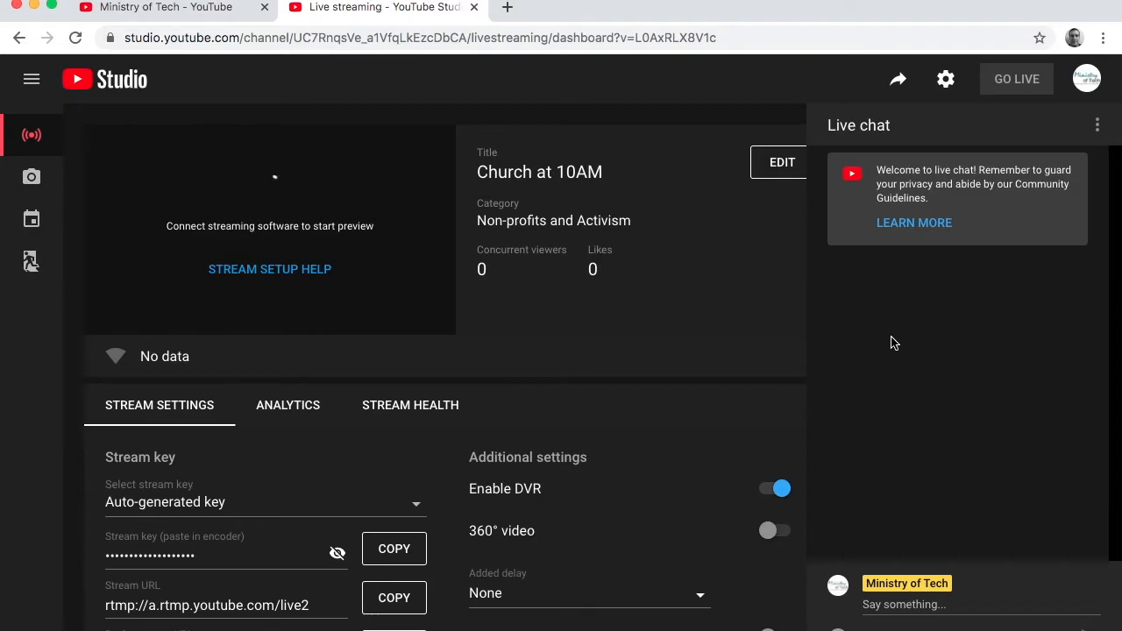
Step: Switch off Enable Live Chat and Allow replay in the stream's Live chat settings and save
left_click(946, 82)
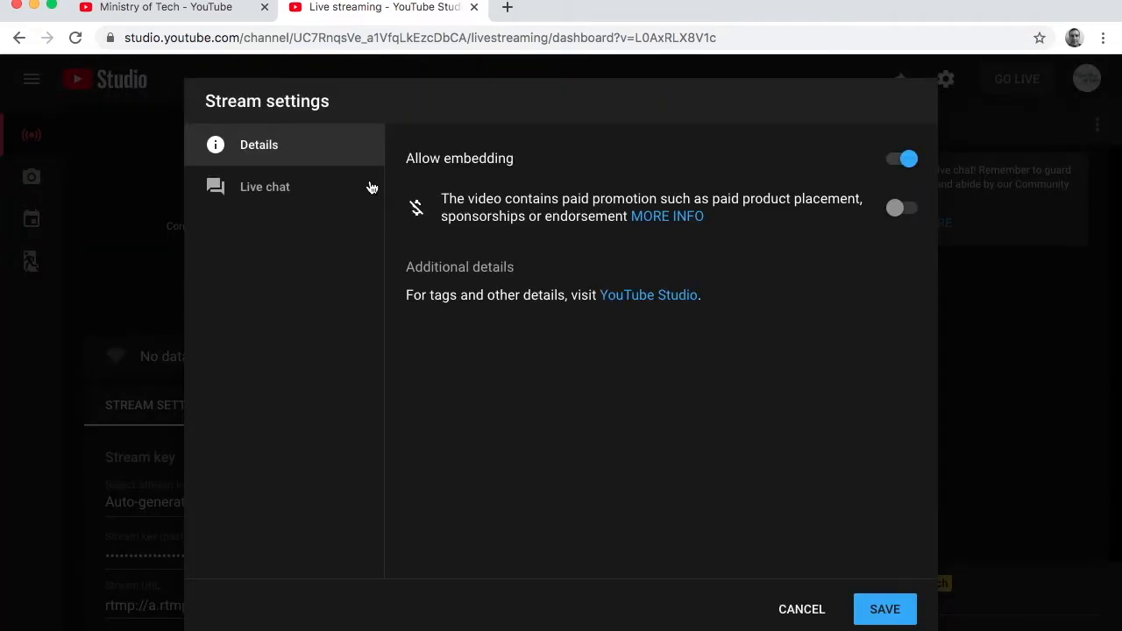
left_click(232, 189)
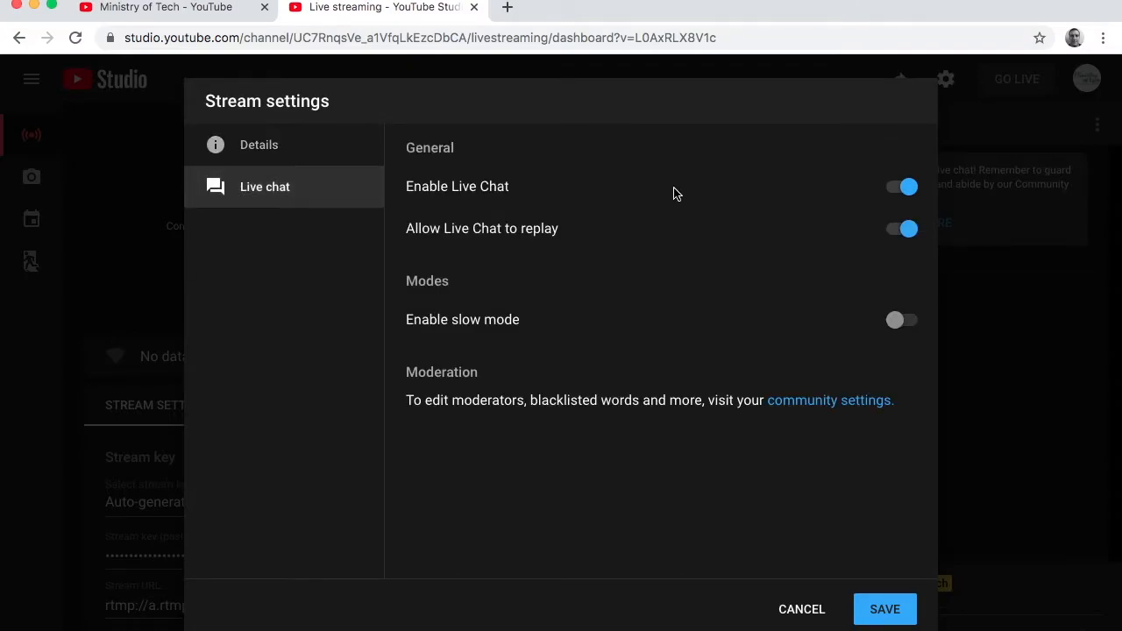
left_click(906, 187)
left_click(909, 239)
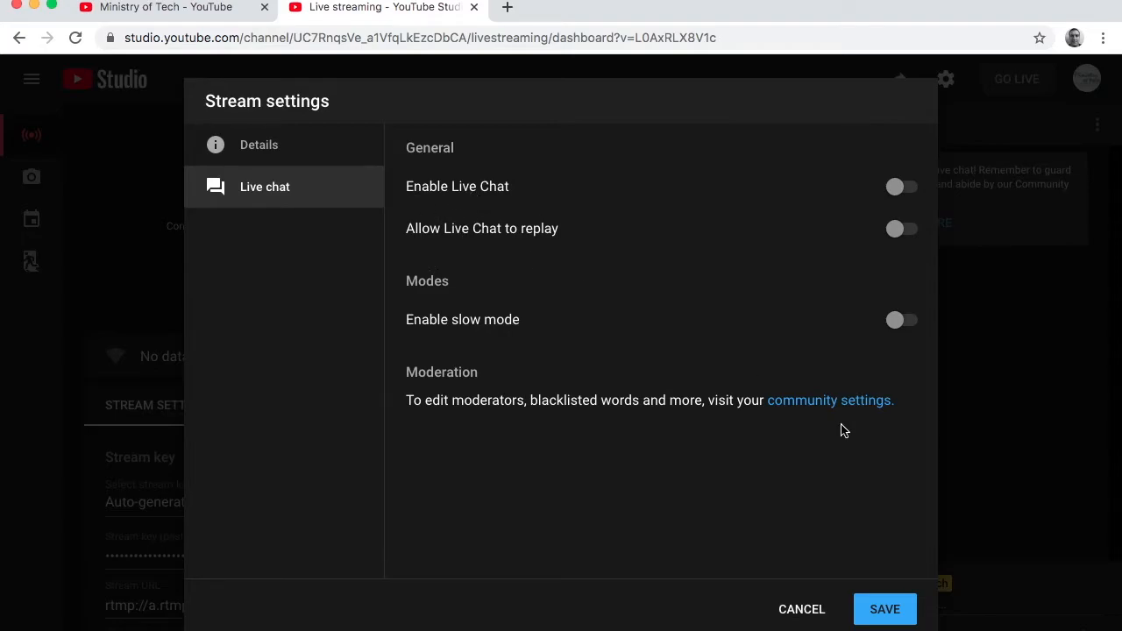
left_click(885, 610)
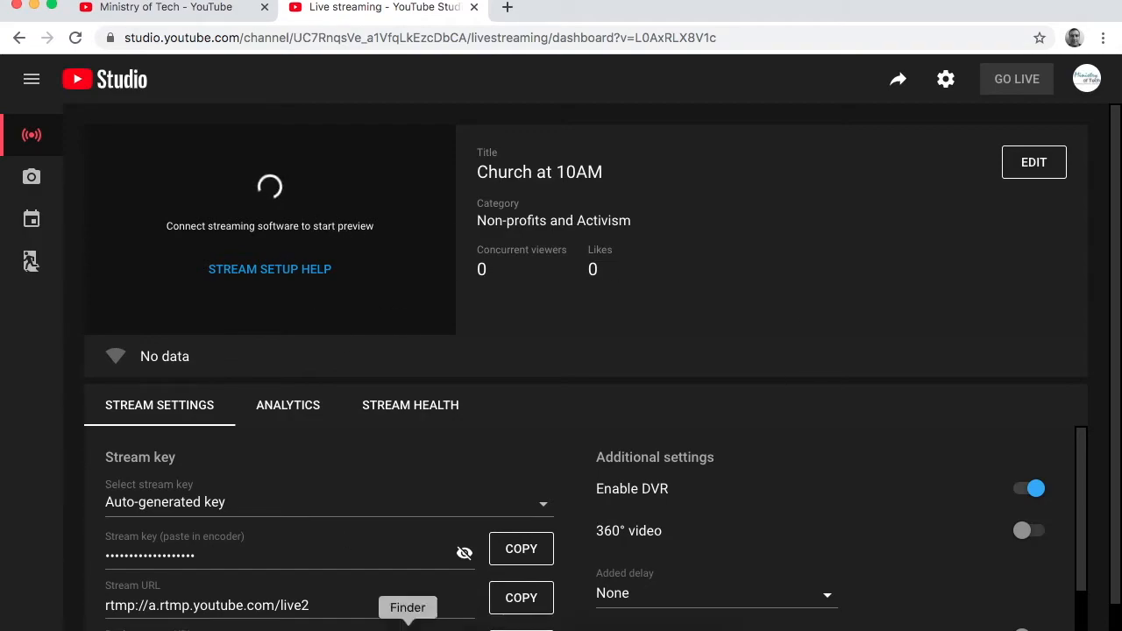
Step: Start streaming from OBS and confirm the bookshelf feed plays in YouTube Studio's preview
left_click(628, 624)
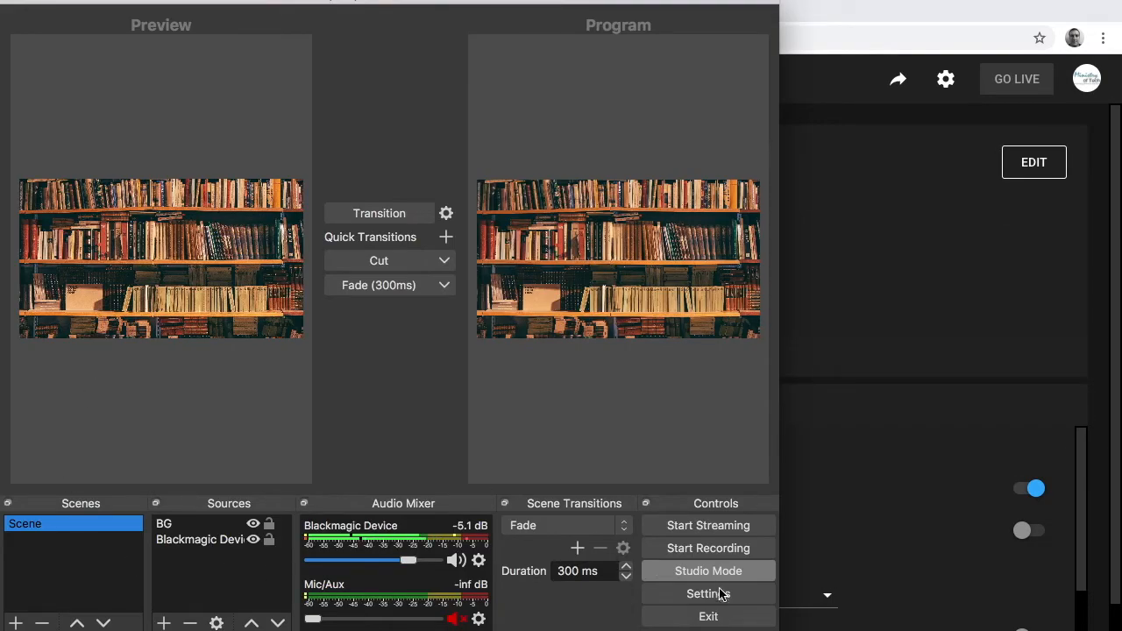
left_click(692, 530)
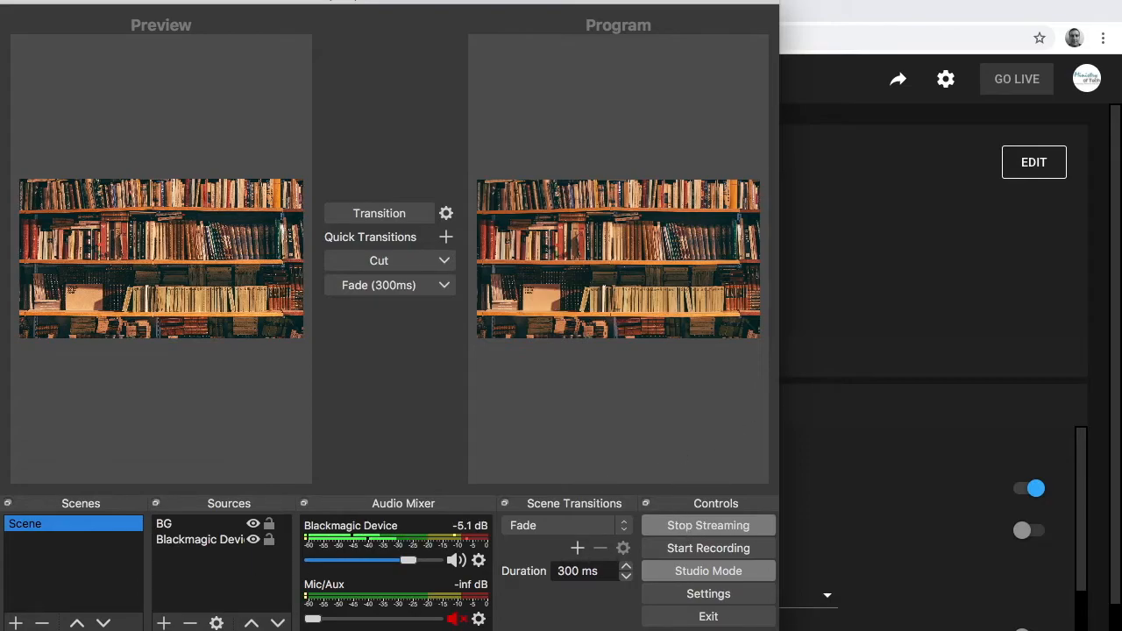
left_click(900, 321)
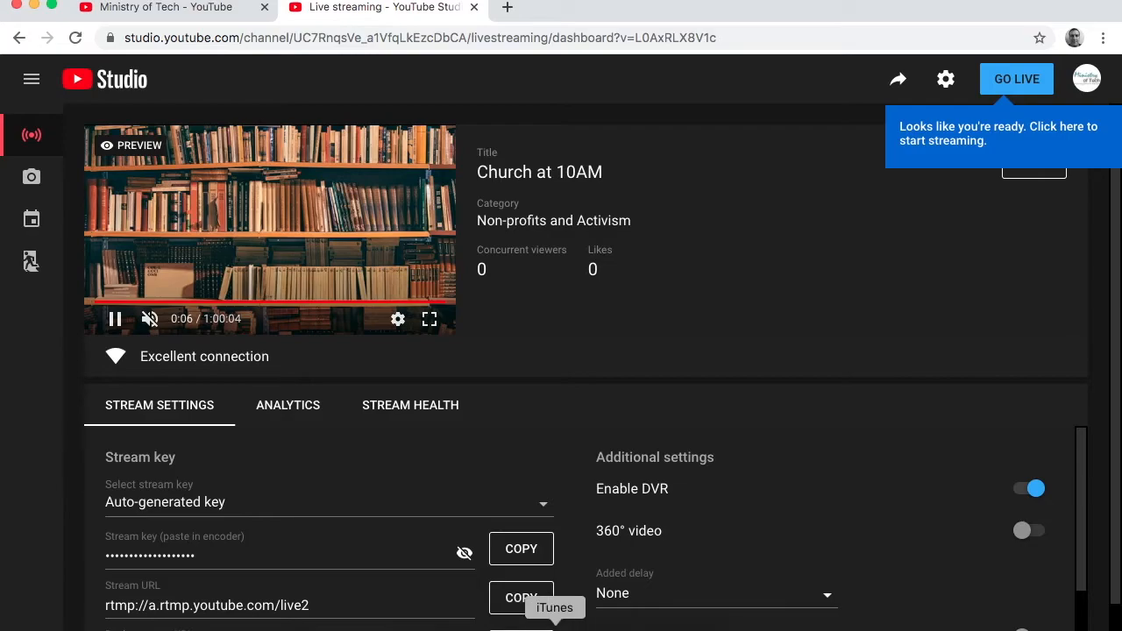
Step: Go live with the Church at 10AM stream from the YouTube Studio dashboard
left_click(631, 626)
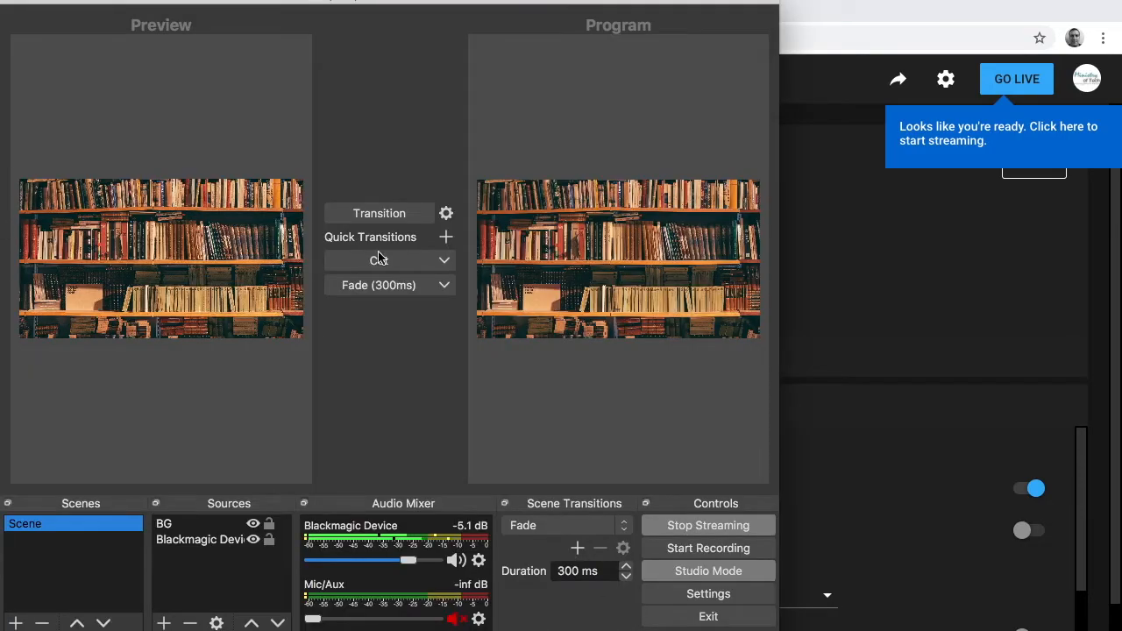
left_click(848, 347)
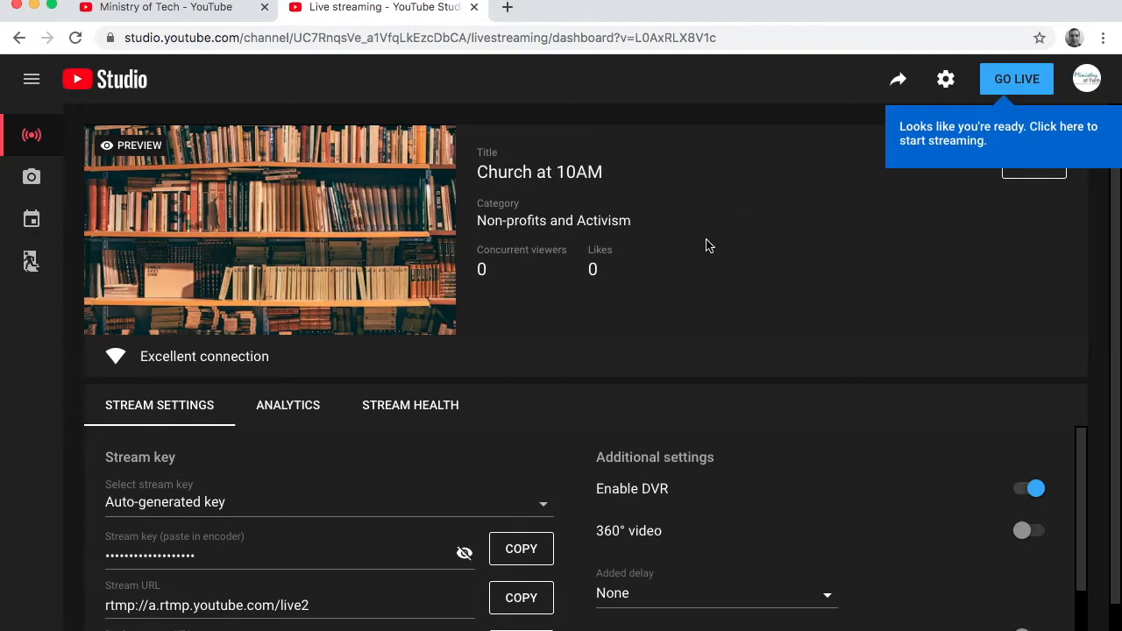
left_click(1012, 83)
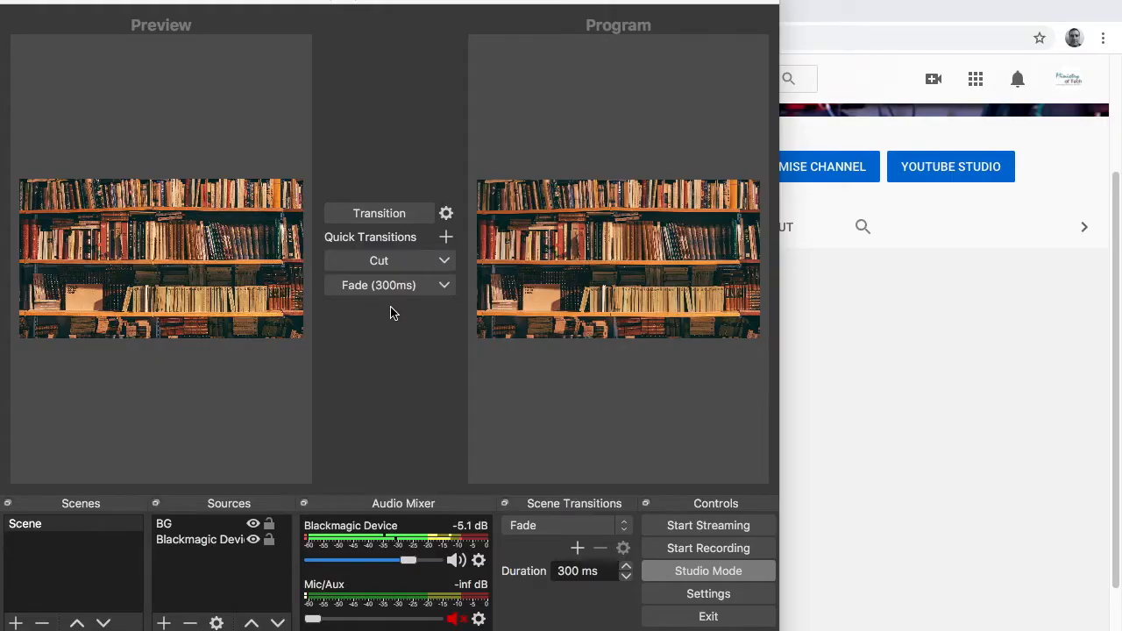
Step: Check OBS's Stream settings for YouTube's primary ingest server, close unchanged, and return to the channel page
left_click(164, 2)
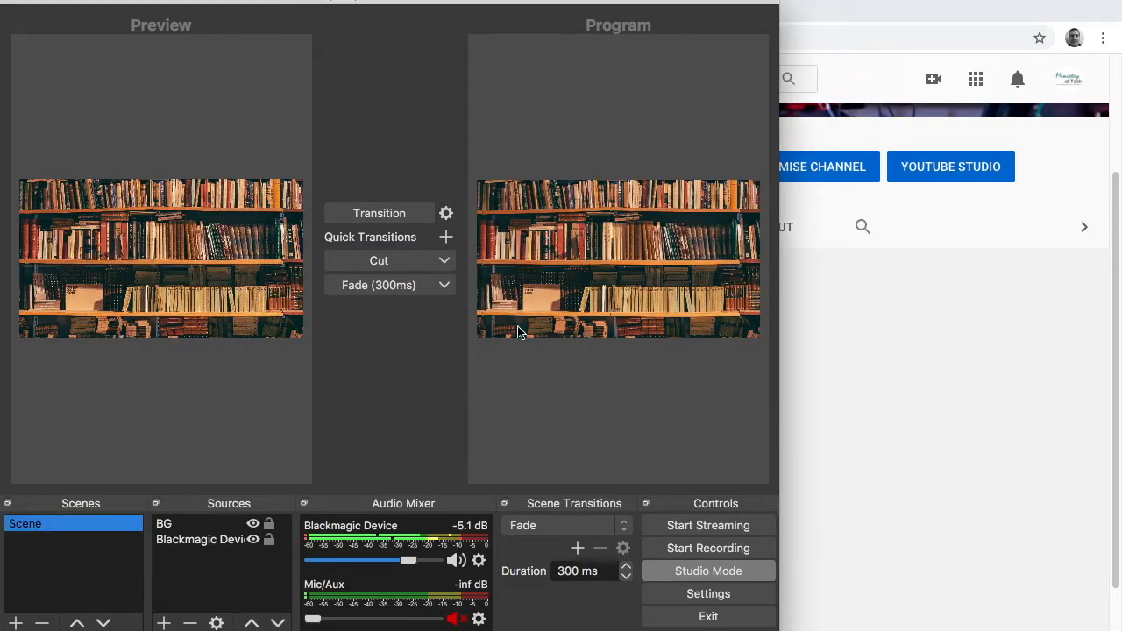
left_click(708, 600)
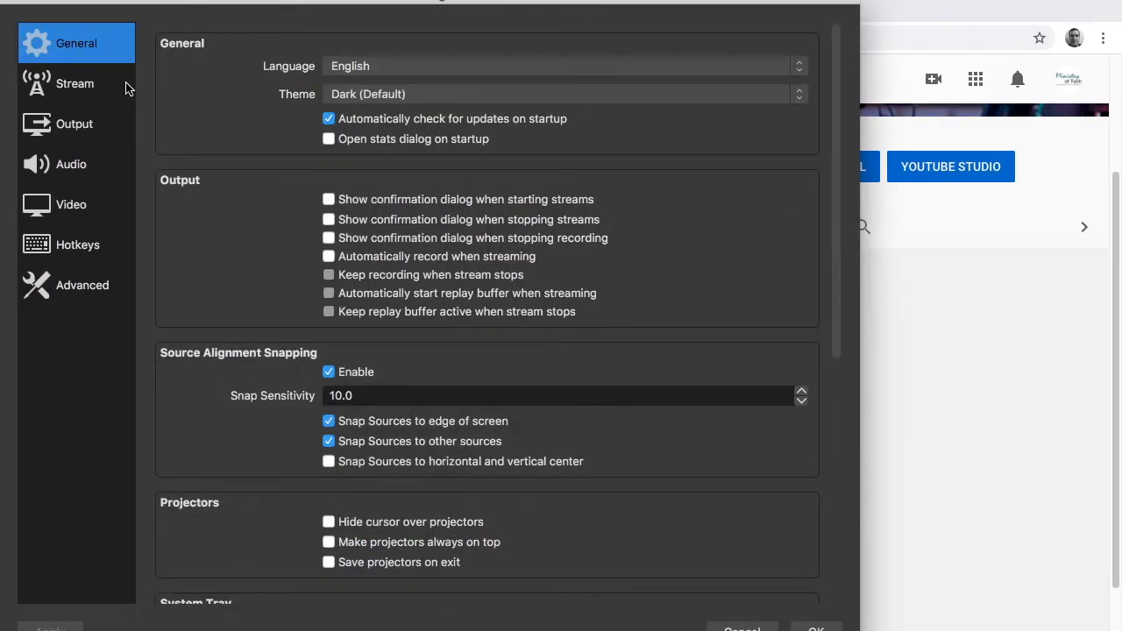
left_click(117, 84)
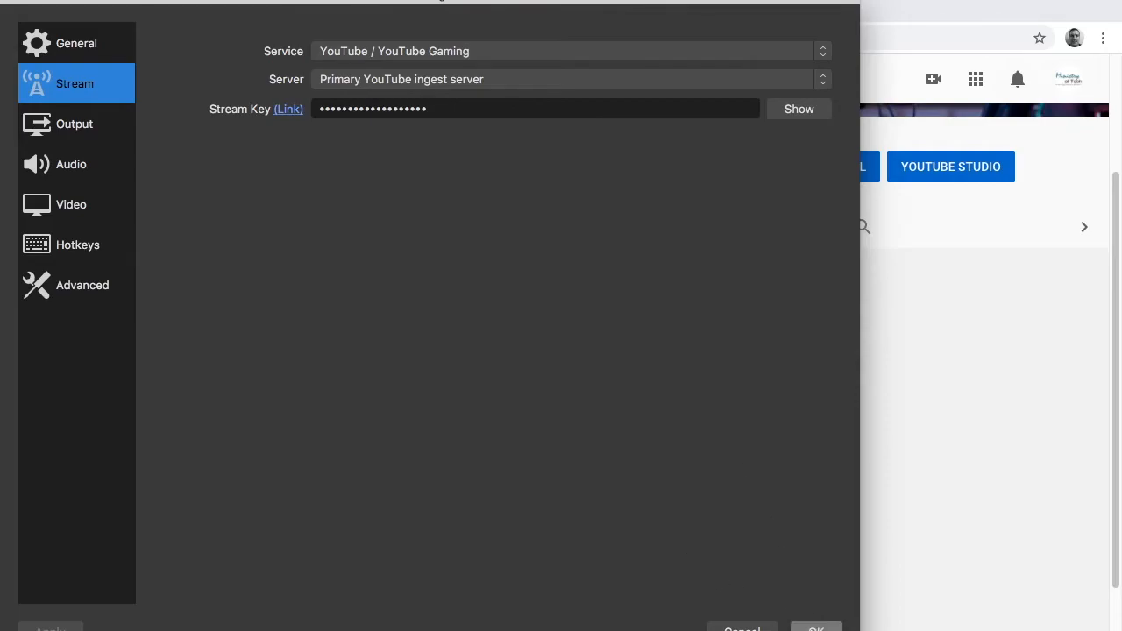
left_click(816, 628)
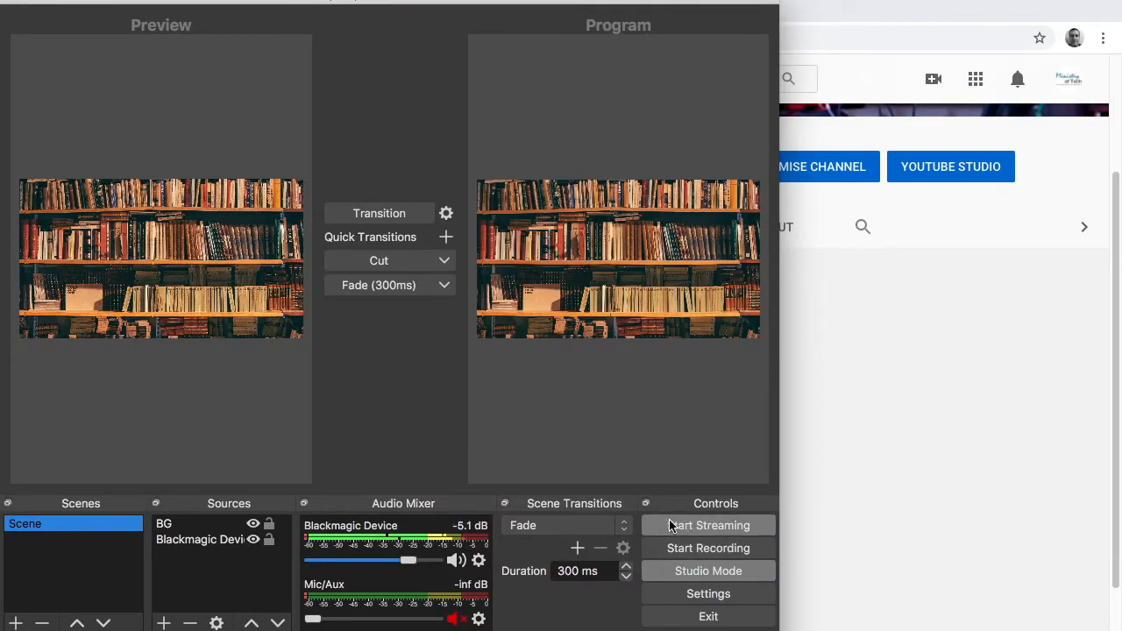
left_click(989, 497)
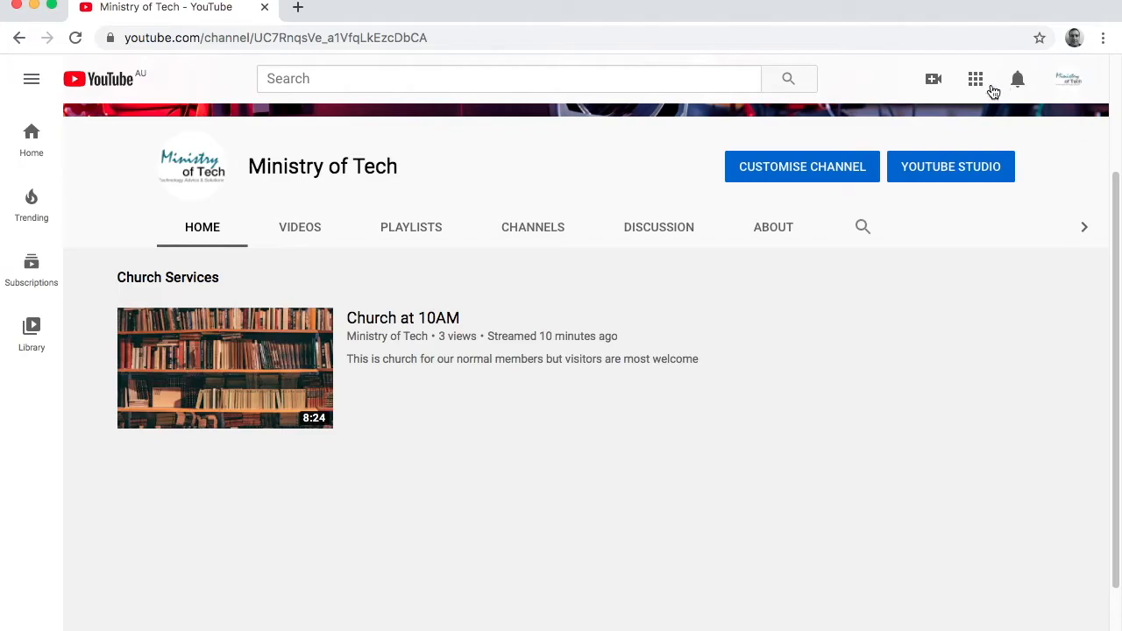
Step: Choose Go live from YouTube's create-video camera menu
left_click(935, 83)
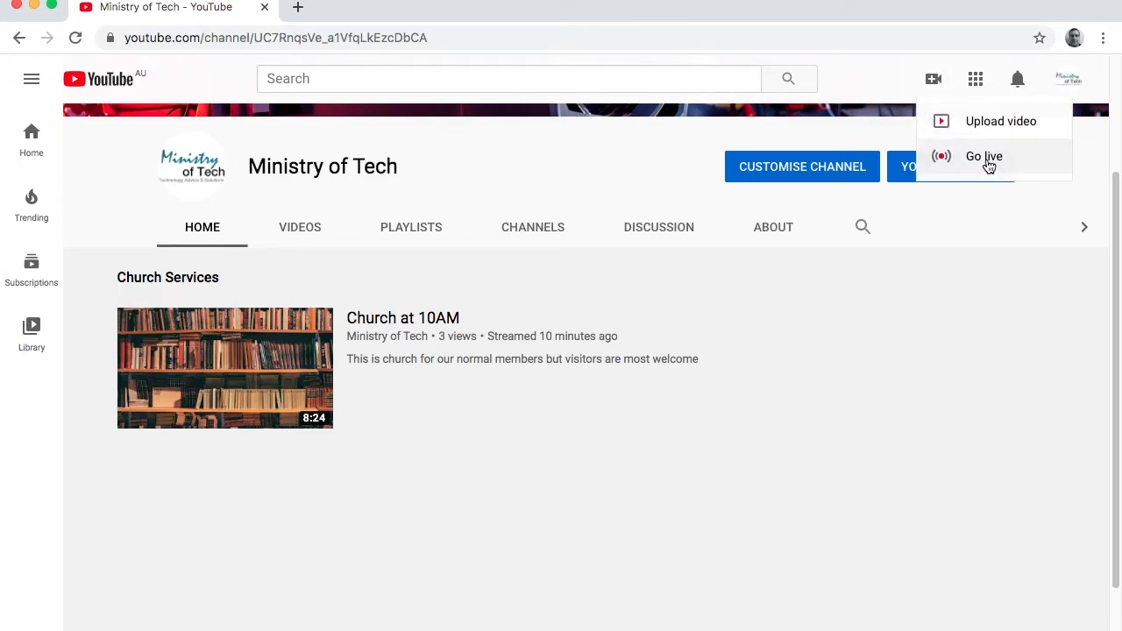
left_click(985, 158)
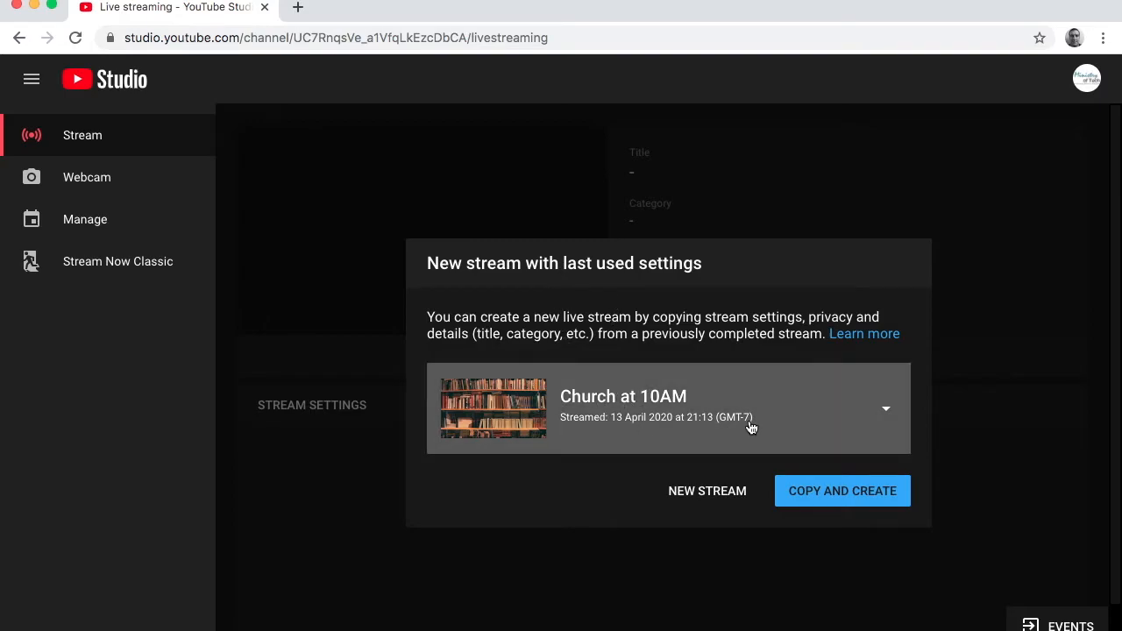
Step: Copy Church at 10AM's settings into a new stream dated Sunday 19 April, save it, and open Your channel
left_click(837, 497)
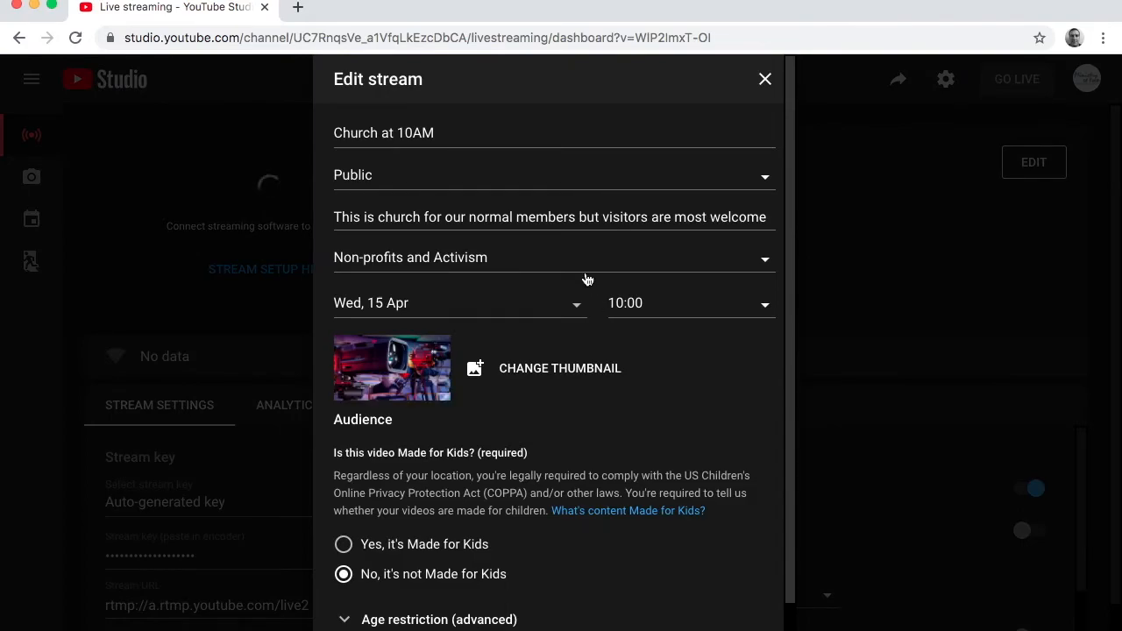
left_click(473, 134)
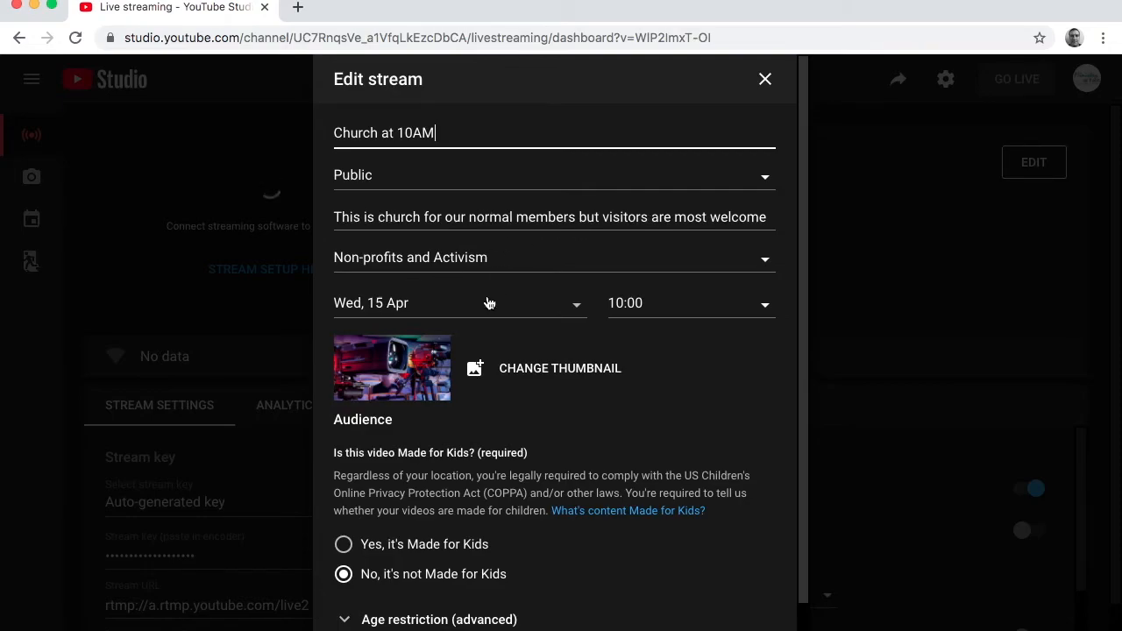
scroll(510, 261, "down", 1)
scroll(511, 262, "down", 1)
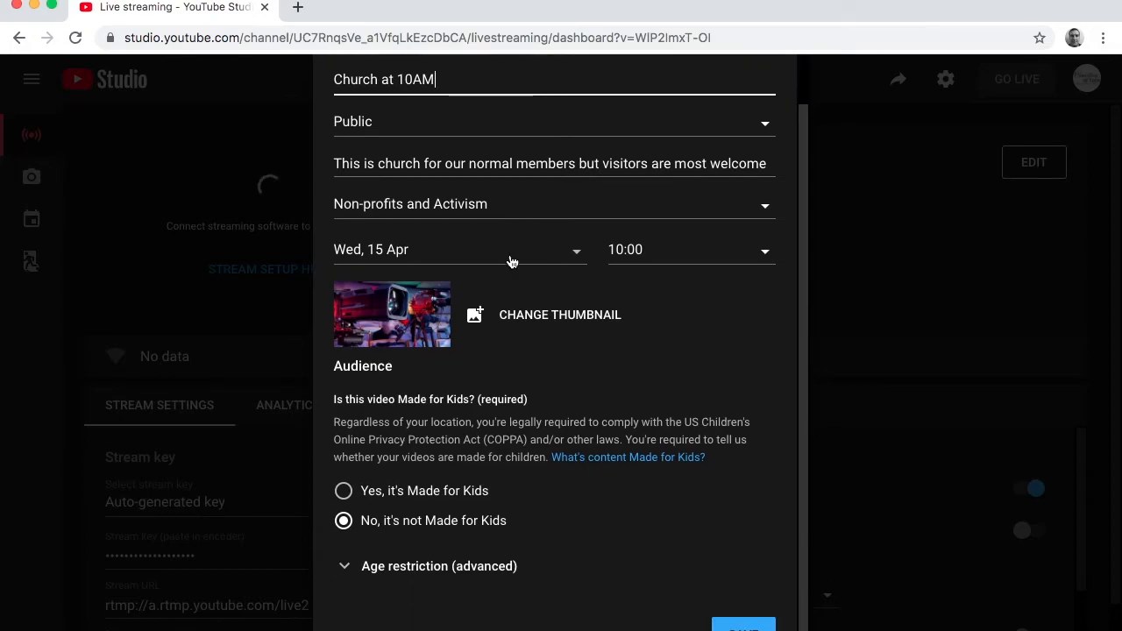
left_click(385, 244)
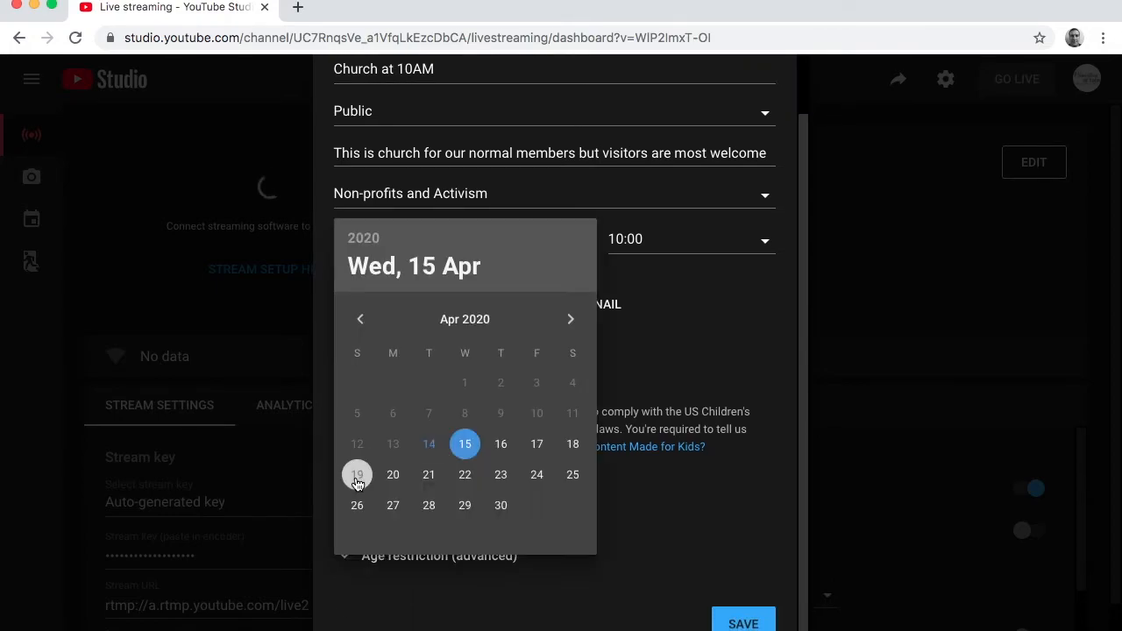
left_click(357, 477)
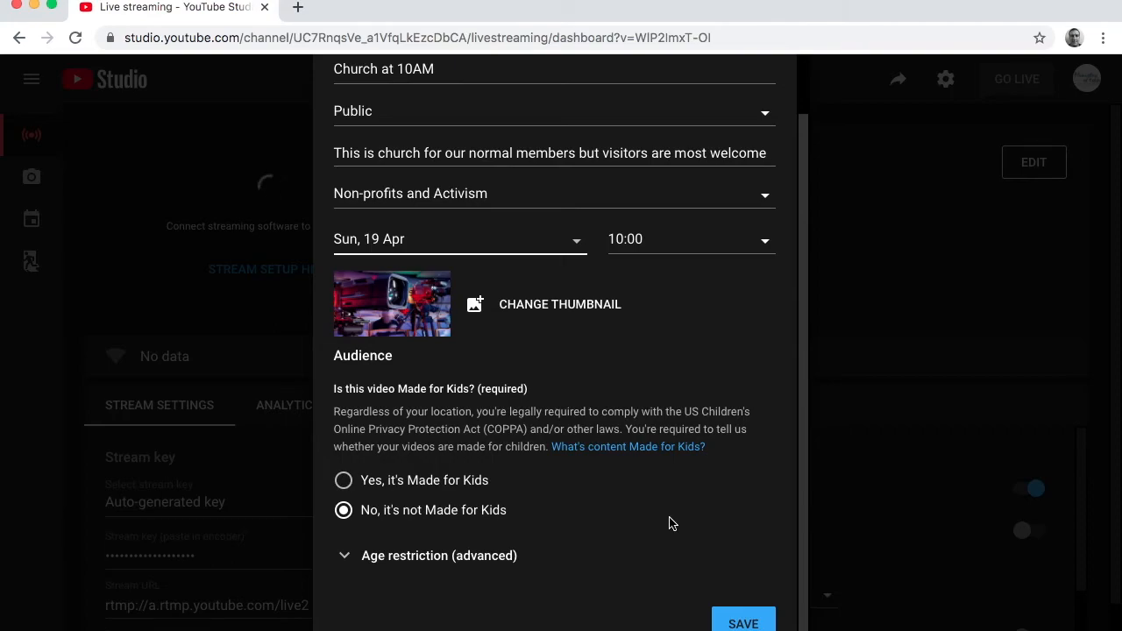
left_click(743, 623)
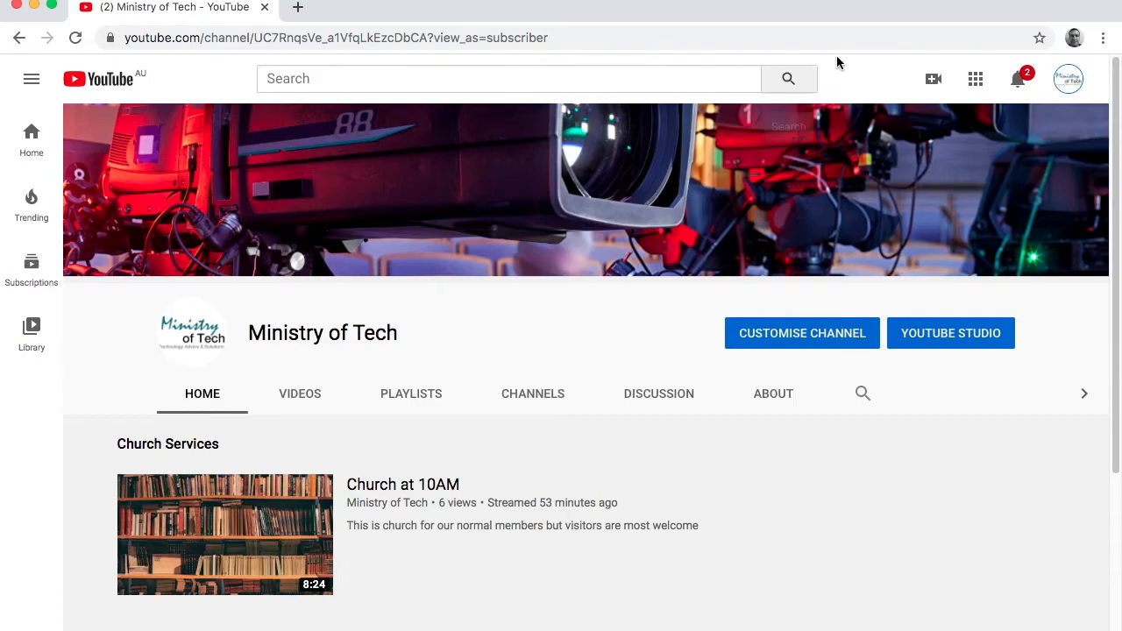
left_click(1068, 79)
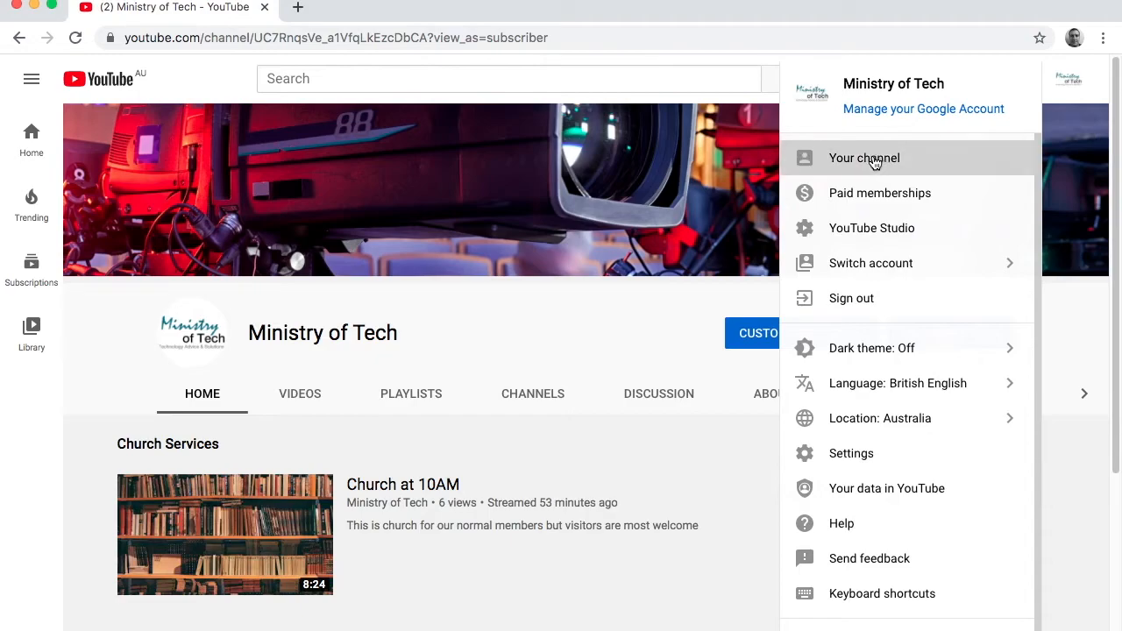
left_click(878, 162)
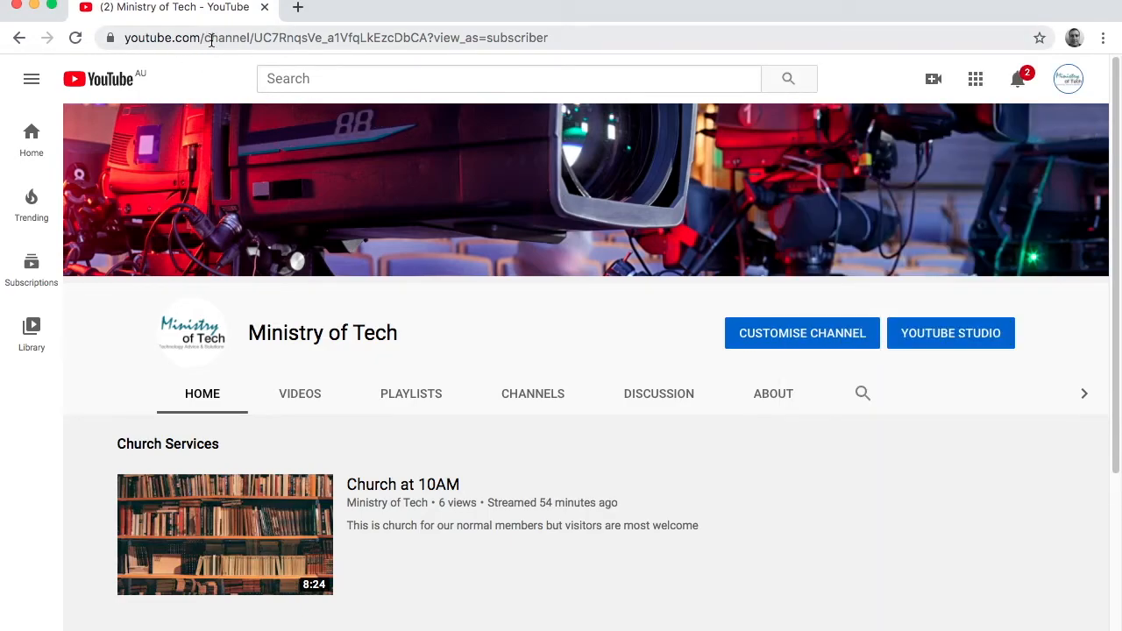
Step: Replace ?view_as=subscriber in the channel address with /live and load it
left_click_drag(254, 41, 428, 39)
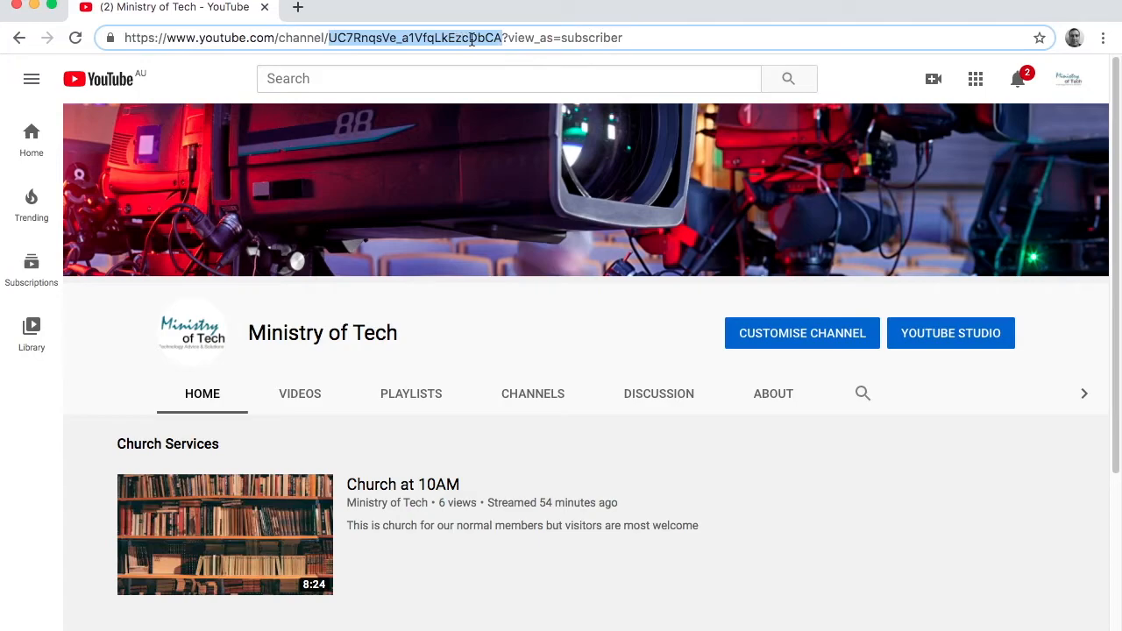
left_click(650, 38)
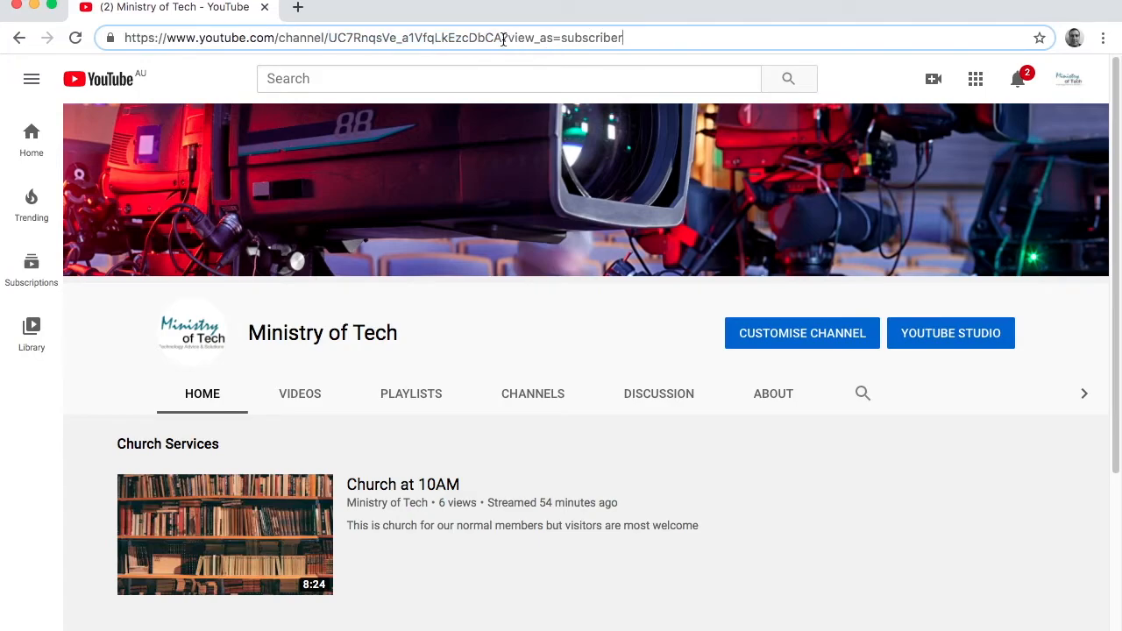
left_click_drag(504, 40, 634, 38)
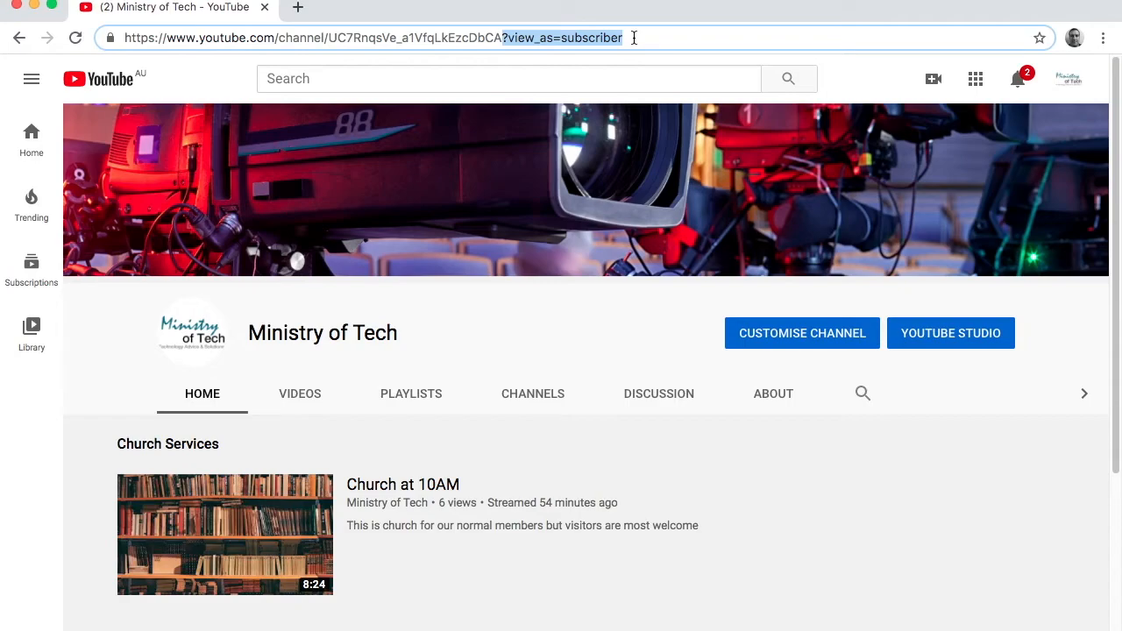
key("BackSpace")
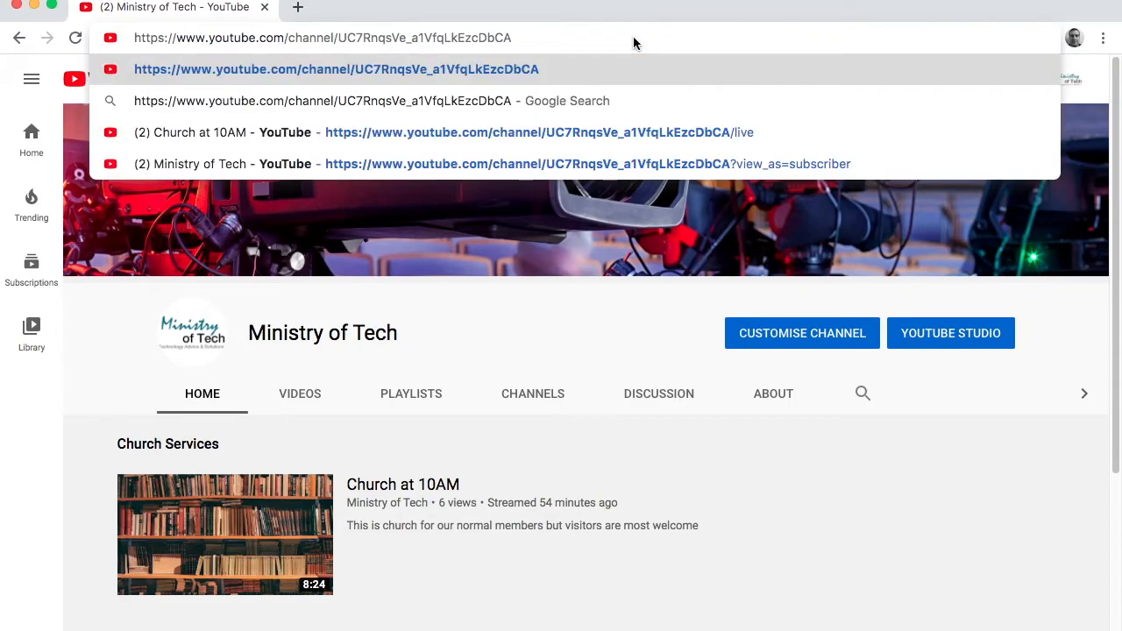
type("/liv")
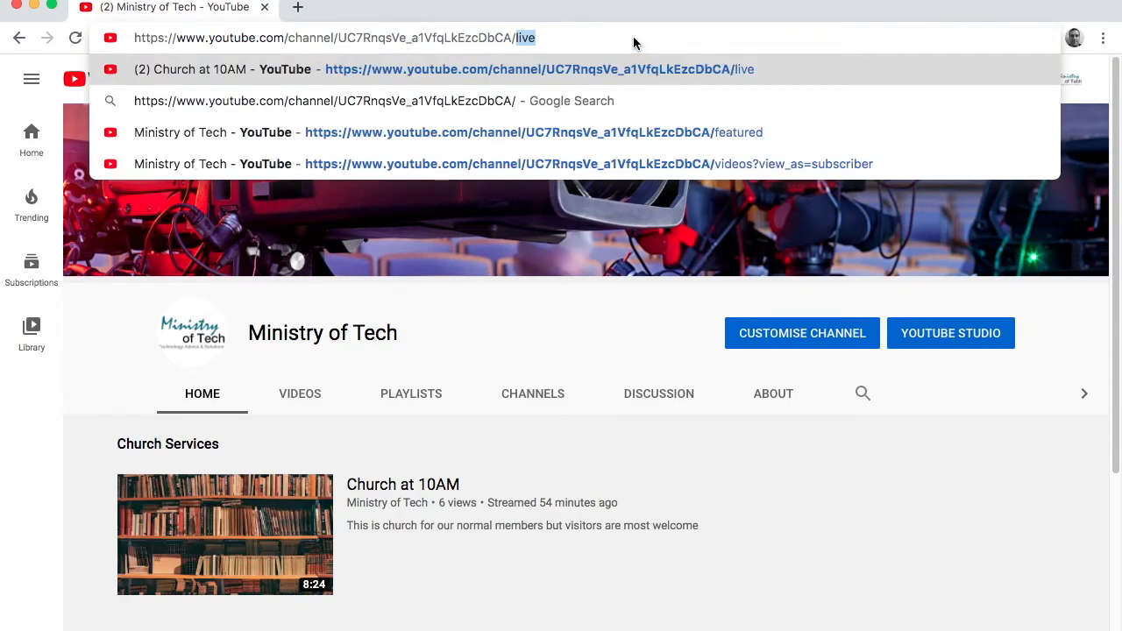
type("e")
key("Return")
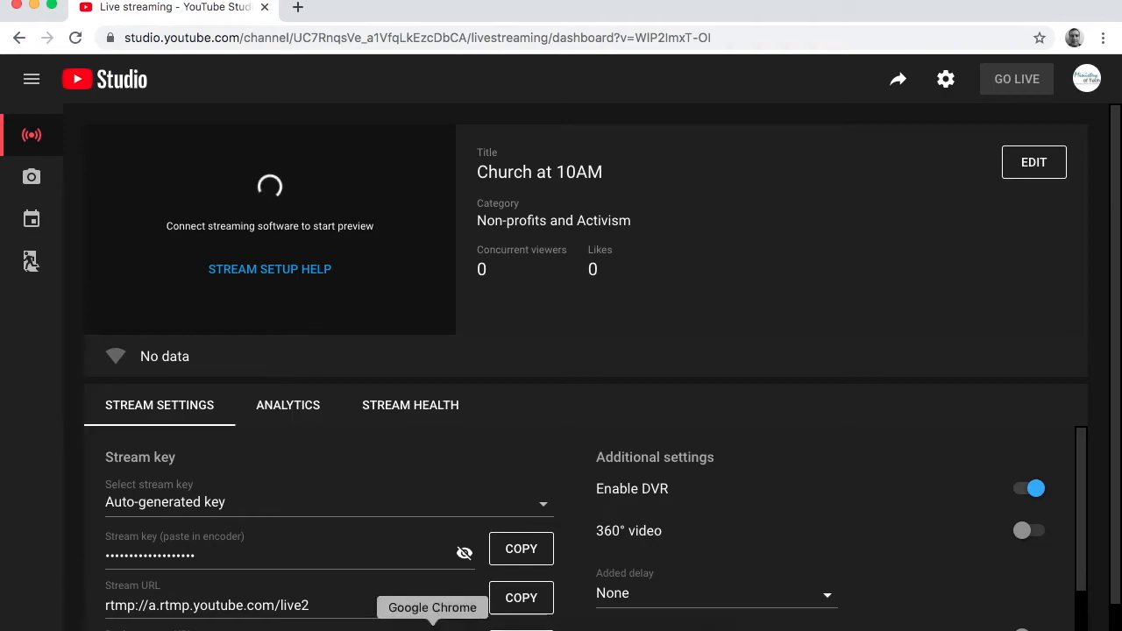
Step: Switch to OBS Studio, showing the bookshelf scene in Preview and Program
left_click(628, 628)
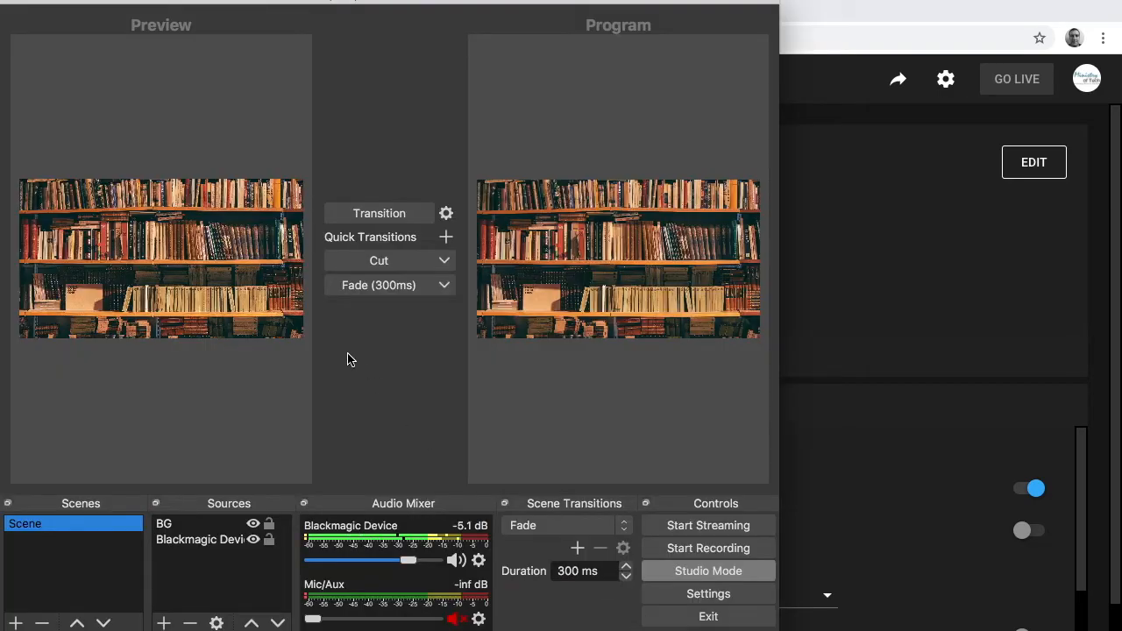
Step: Start streaming in OBS, then take Church at 10AM live from the YouTube Studio dashboard
left_click(689, 531)
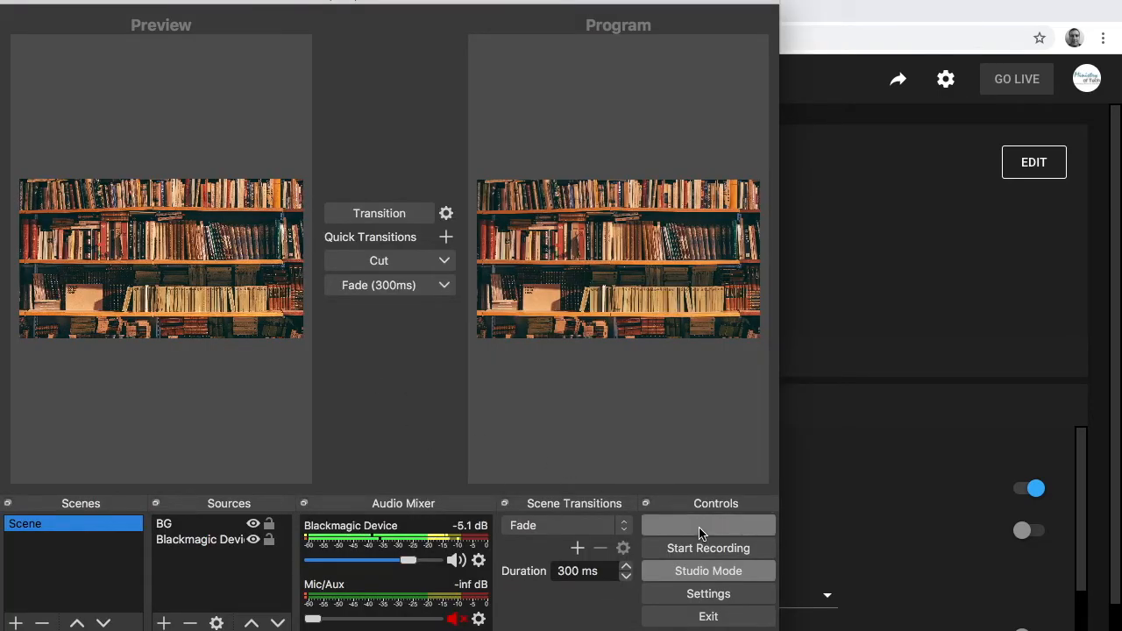
left_click(850, 283)
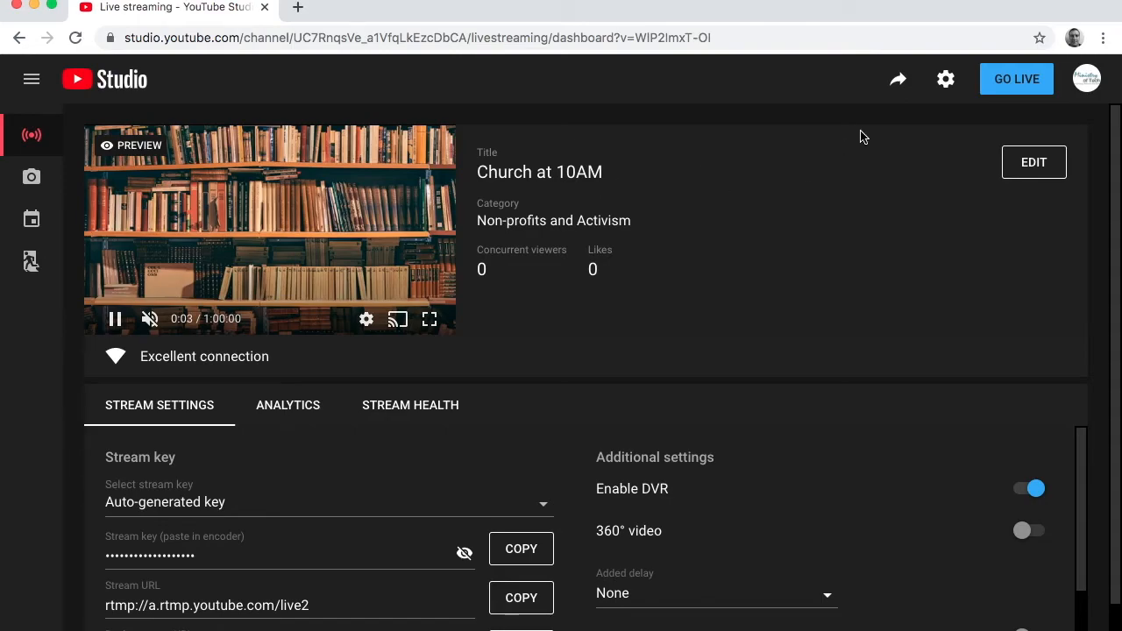
left_click(1012, 82)
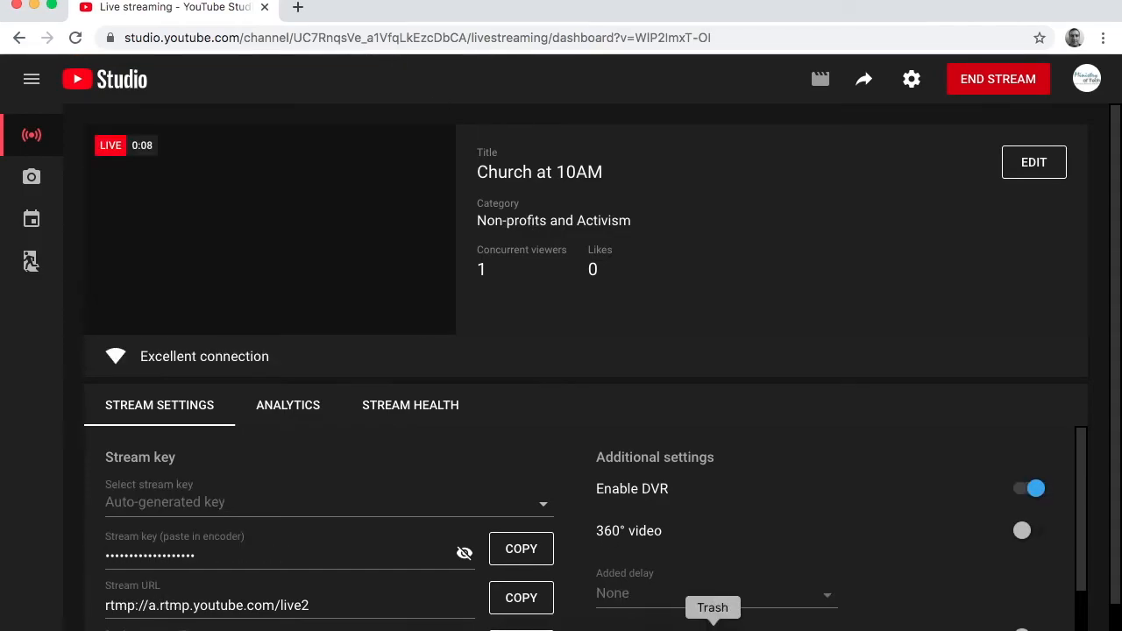
Step: With Church at 10AM live, check the OBS feed, then open a blank browser tab
left_click(628, 624)
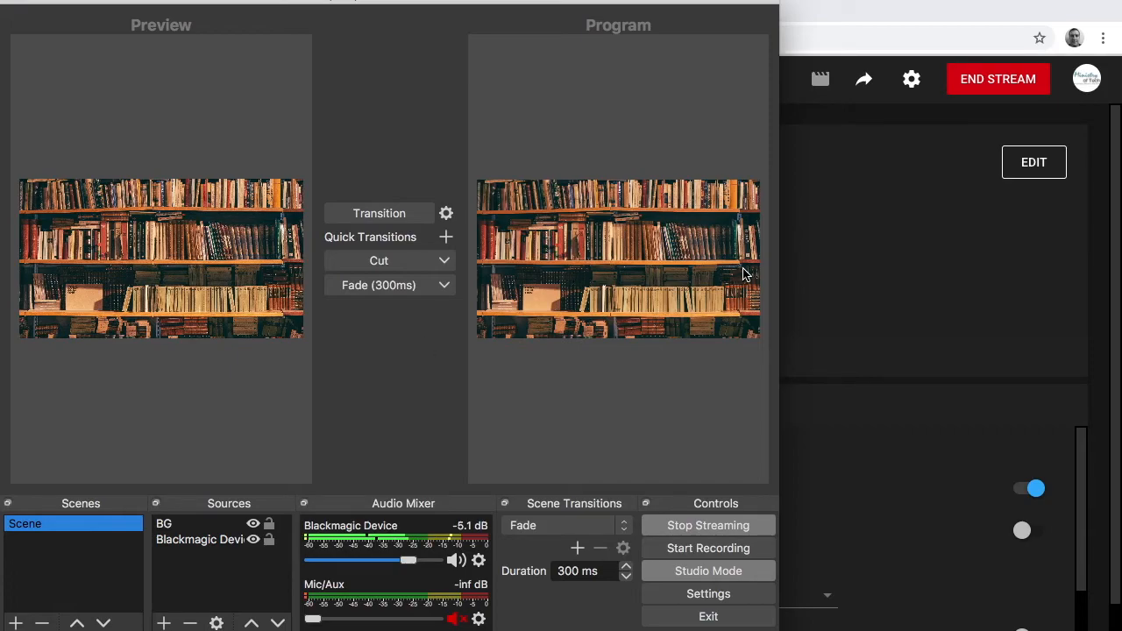
left_click(896, 272)
left_click(300, 10)
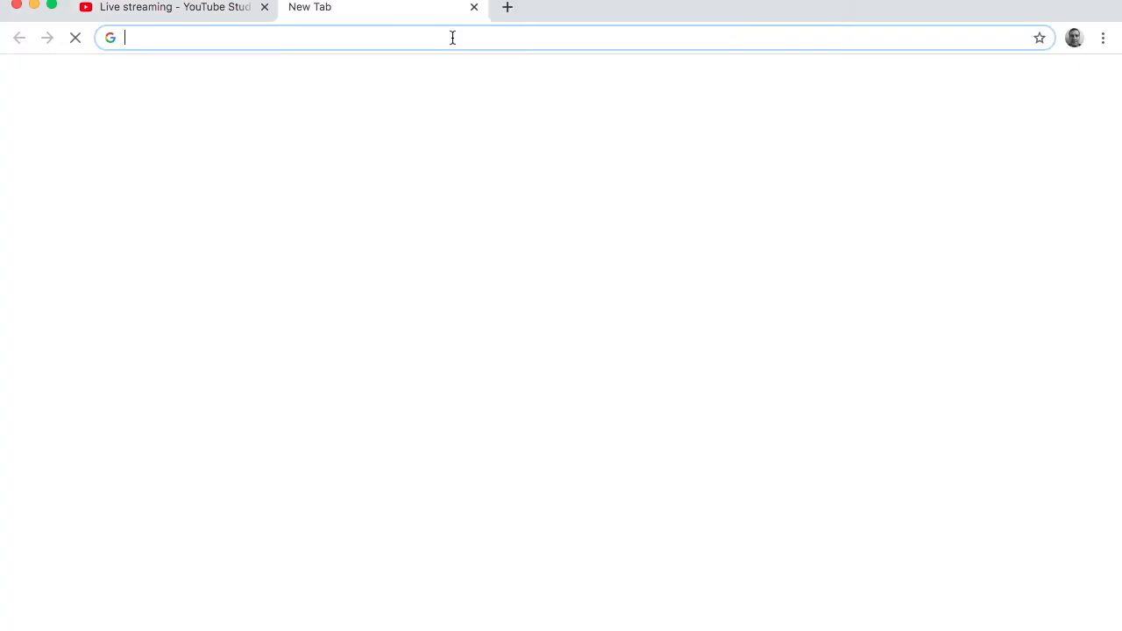
Step: Load the channel's /live page and play the Church at 10AM stream as a viewer
type("https://www.youtube.com/channel/UC7RnqsVe_a1VfqLkEzcDbCA/live")
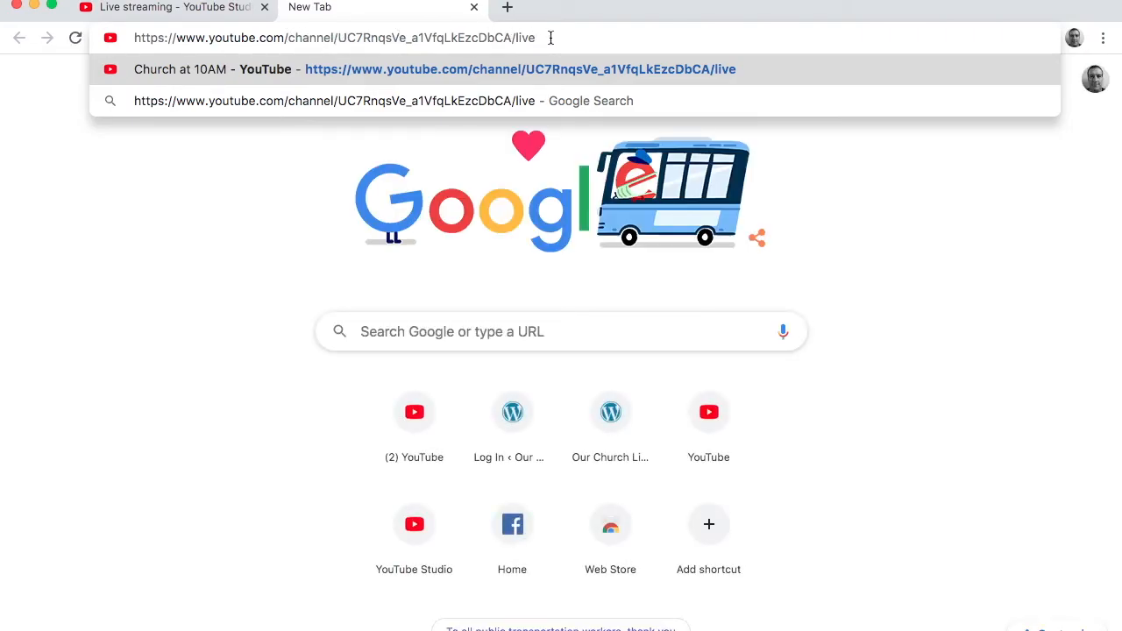
key("Return")
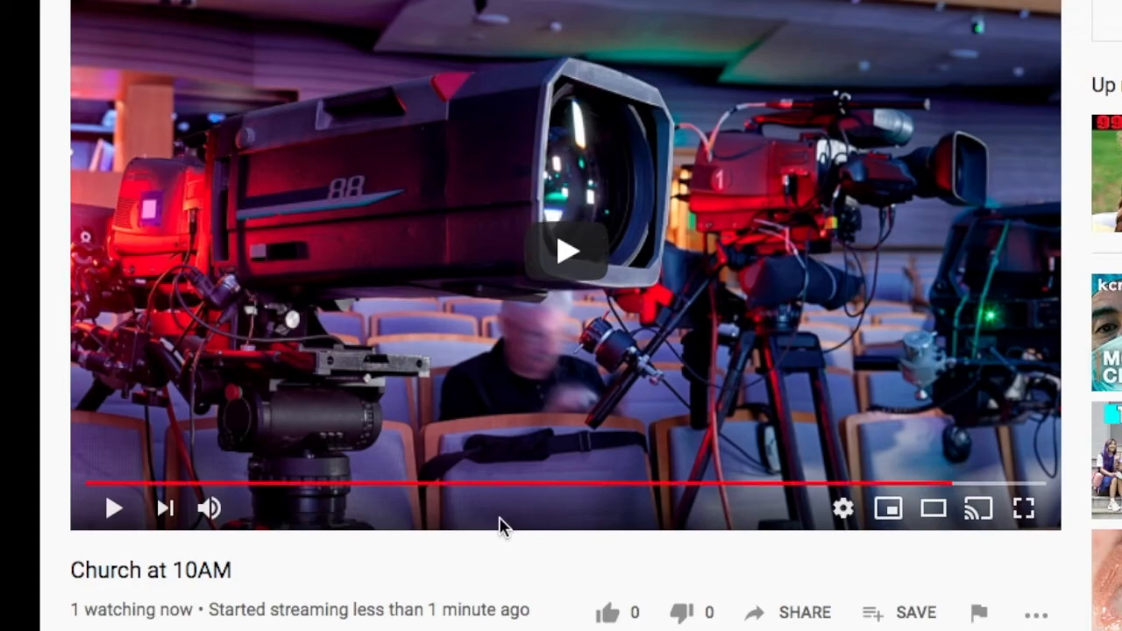
left_click(113, 513)
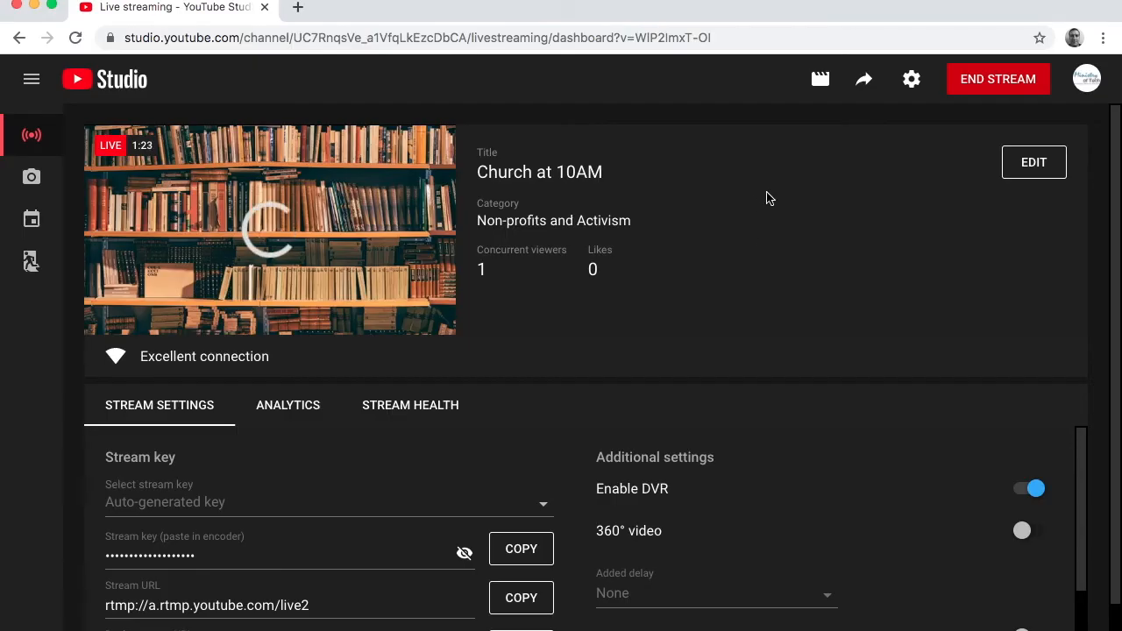
Step: End the Church at 10AM broadcast from the YouTube Studio live dashboard
key("super+Tab")
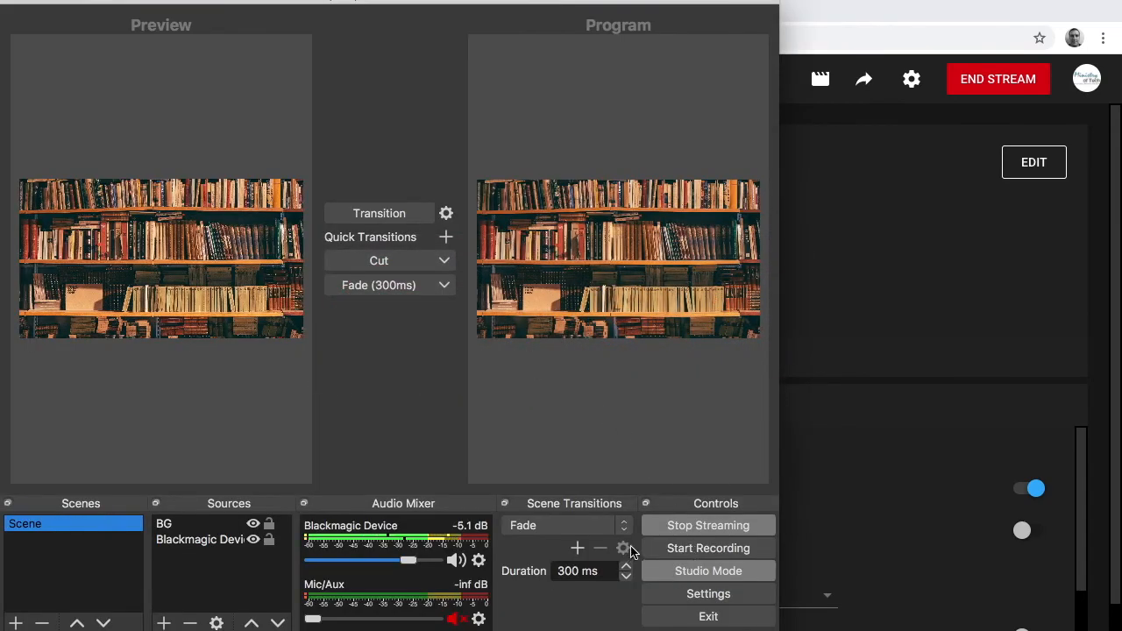
left_click(917, 244)
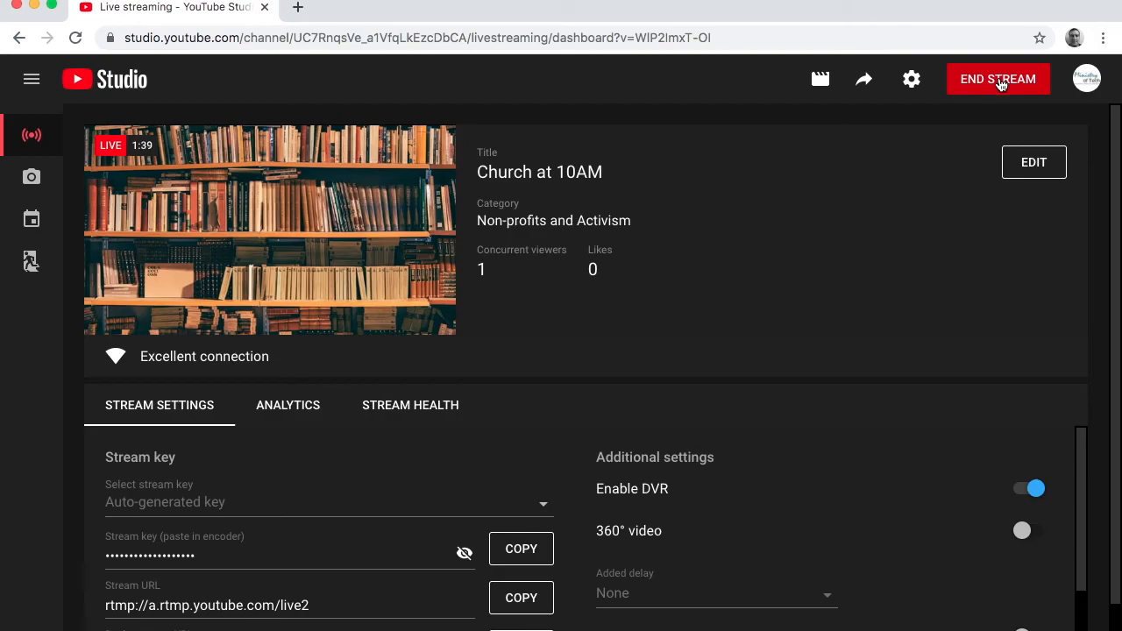
left_click(1000, 83)
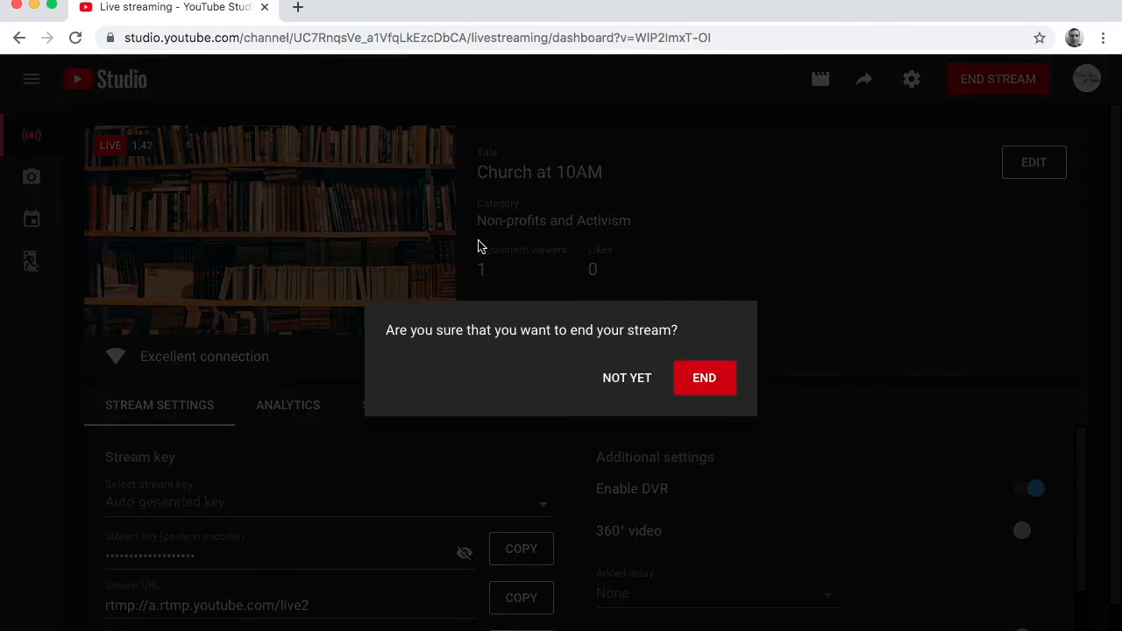
left_click(706, 380)
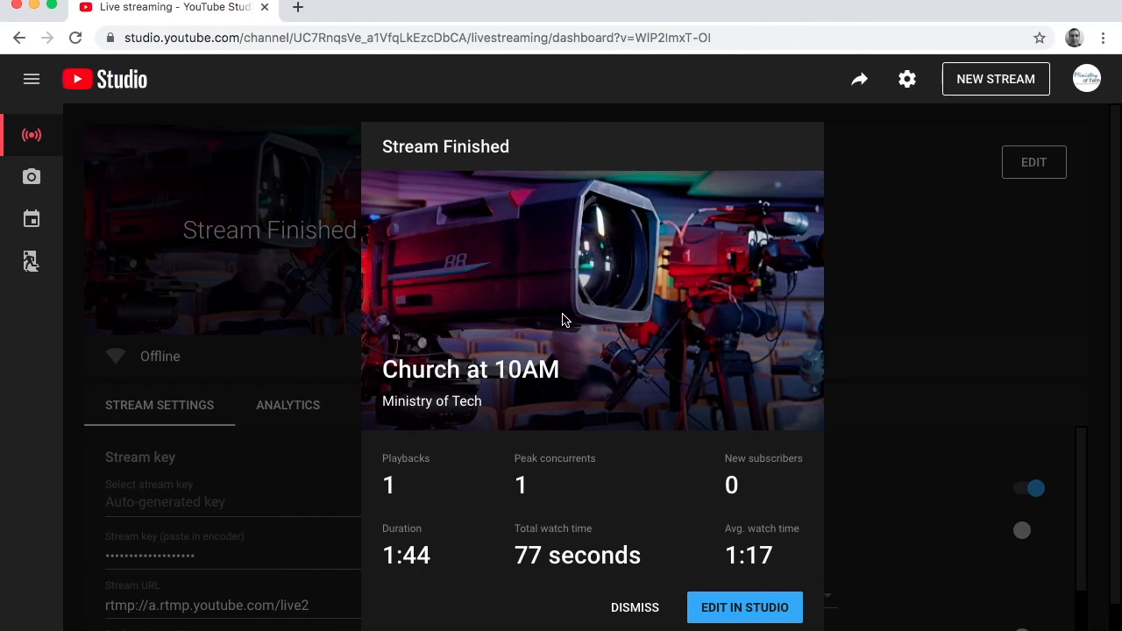
Step: Stop streaming in OBS and return to the finished stream's summary in Studio
key("super+Tab")
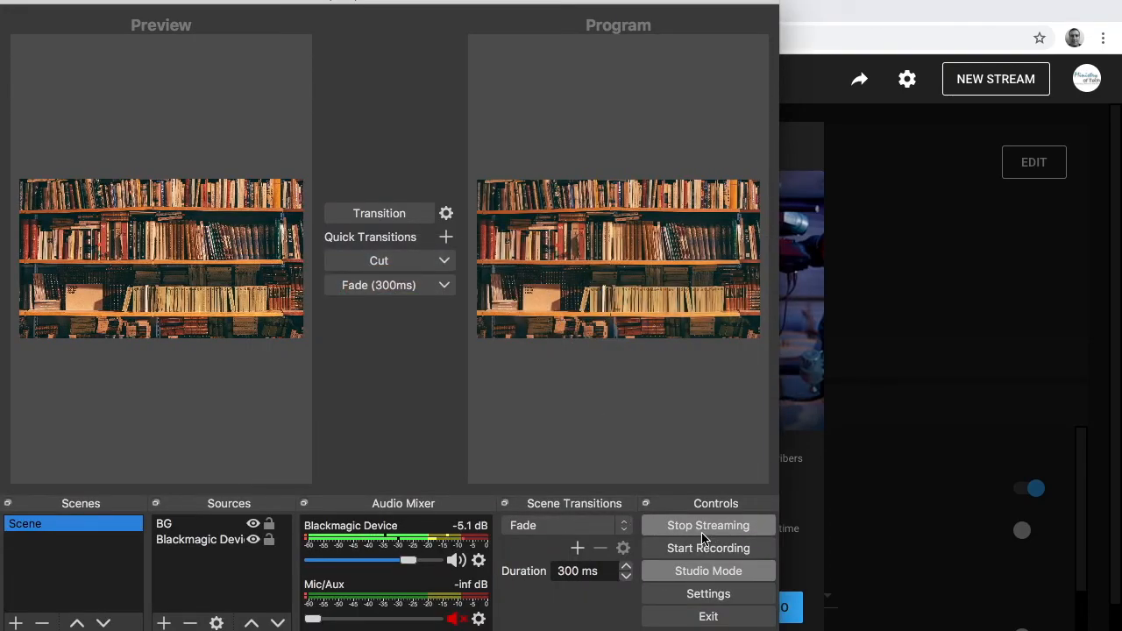
left_click(684, 528)
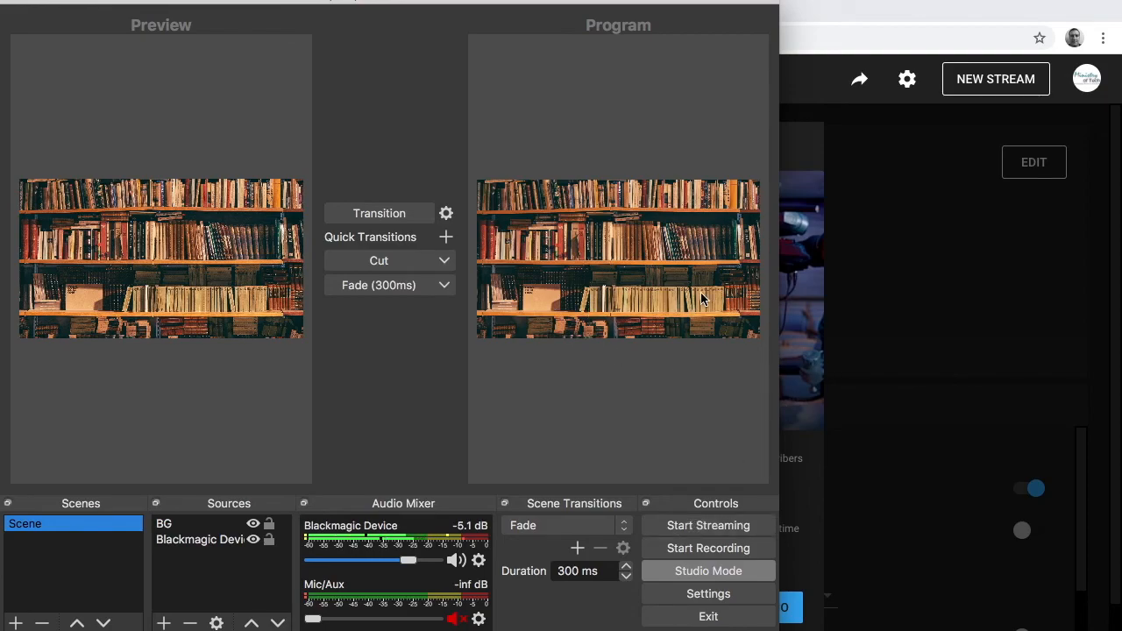
left_click(811, 151)
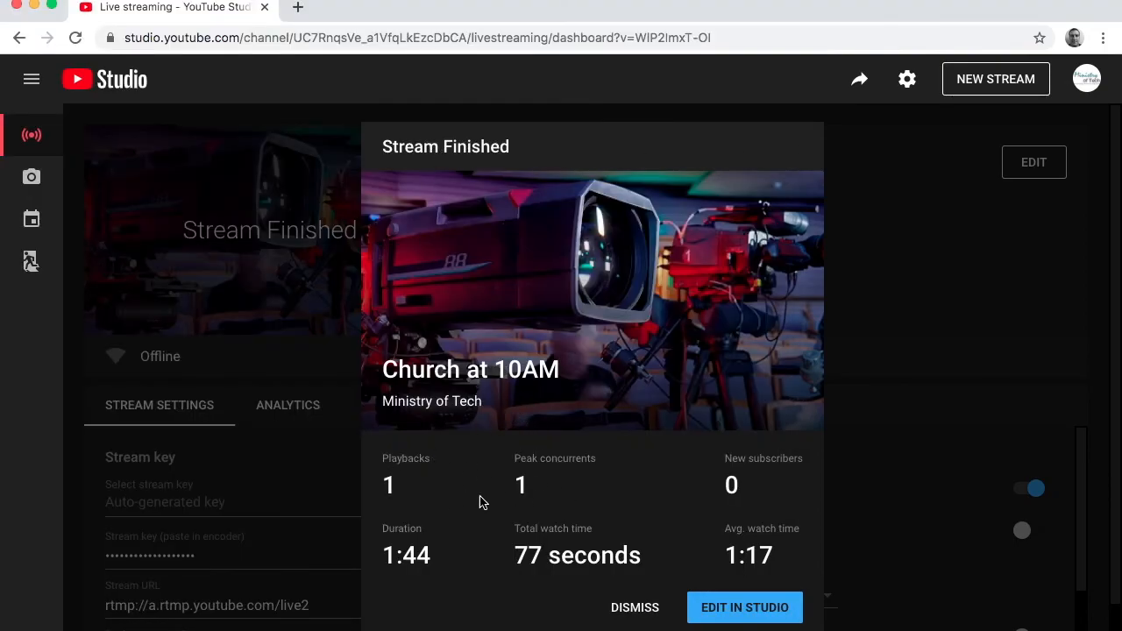
left_click(749, 614)
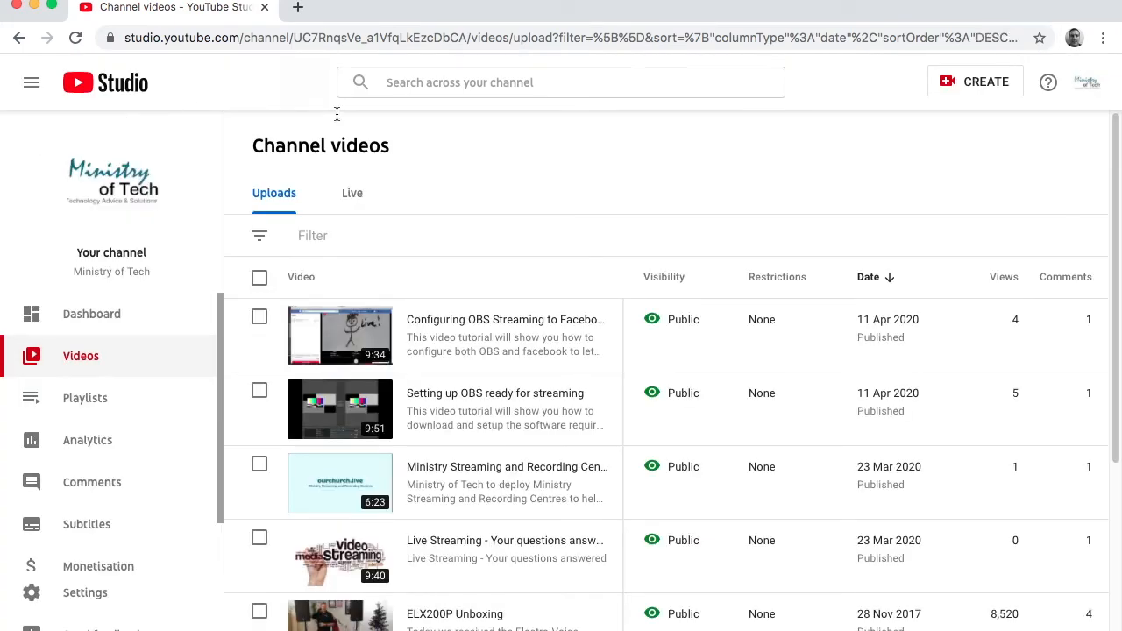
Step: Go to the Ministry of Tech public channel page via the account menu's Your channel
left_click(1090, 86)
left_click(936, 191)
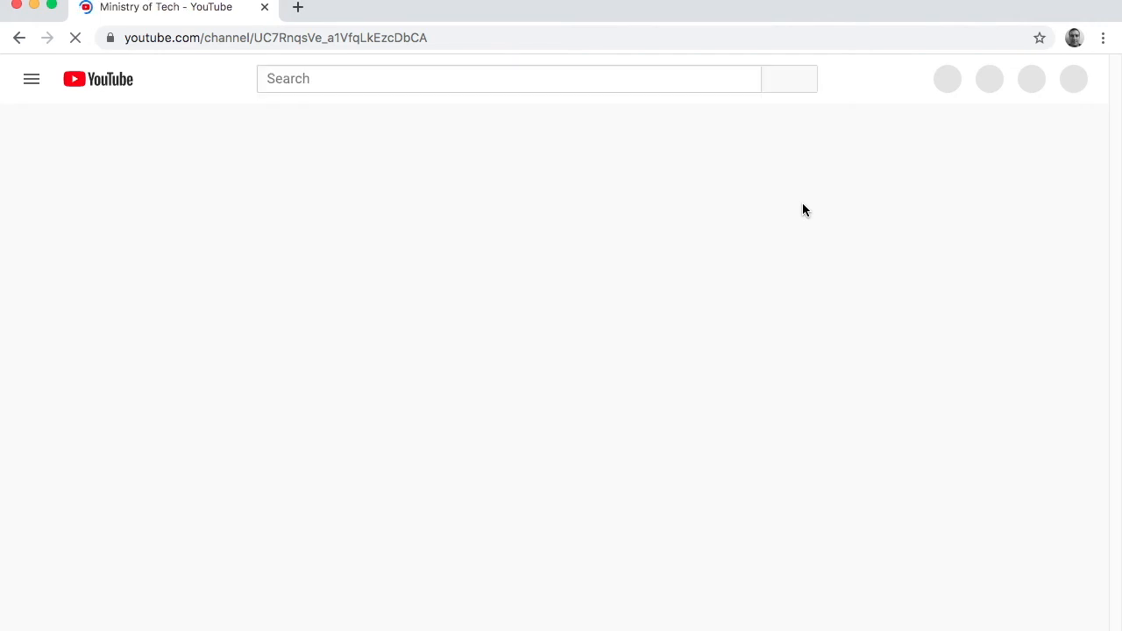
Step: Show the Ministry of Tech Videos tab, with Church at 10AM listed first
scroll(555, 313, "down", 3)
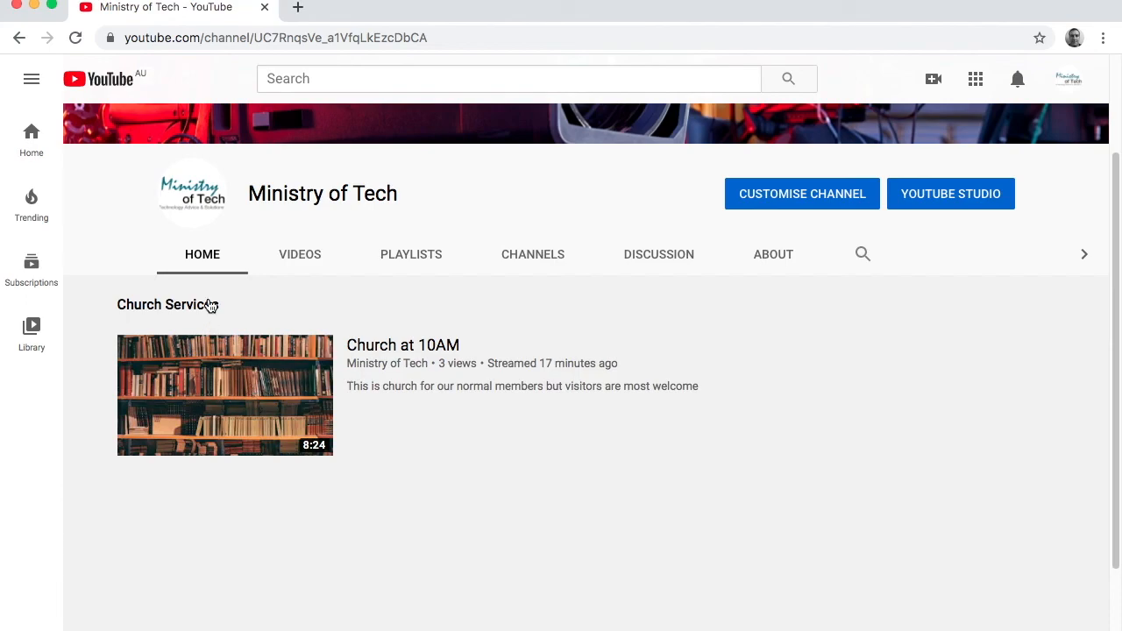
left_click(322, 263)
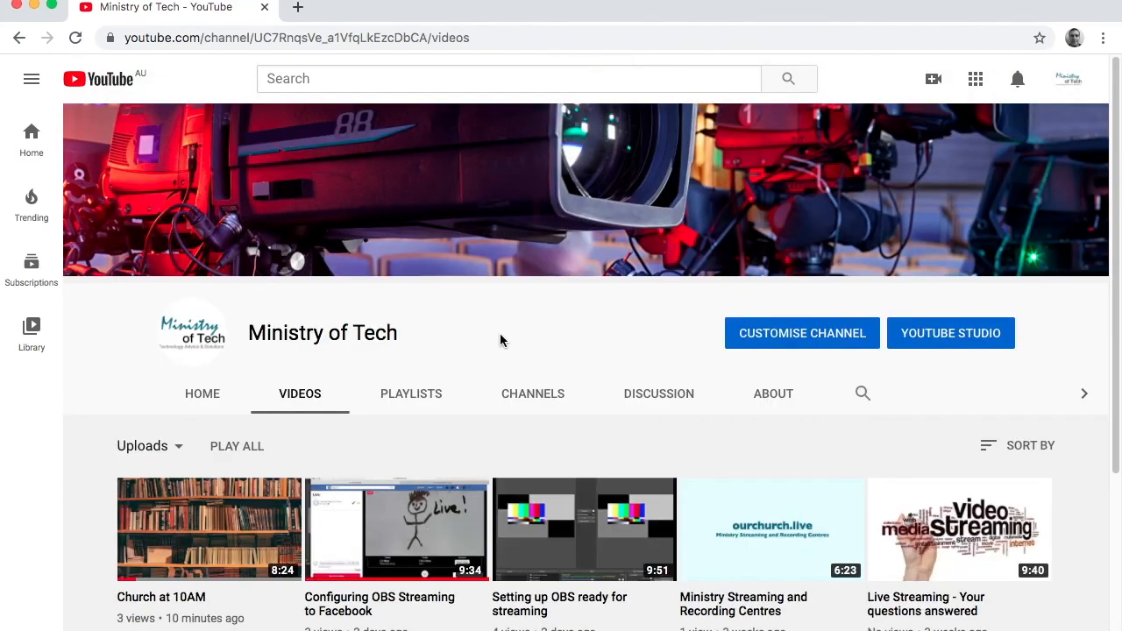
scroll(500, 339, "down", 3)
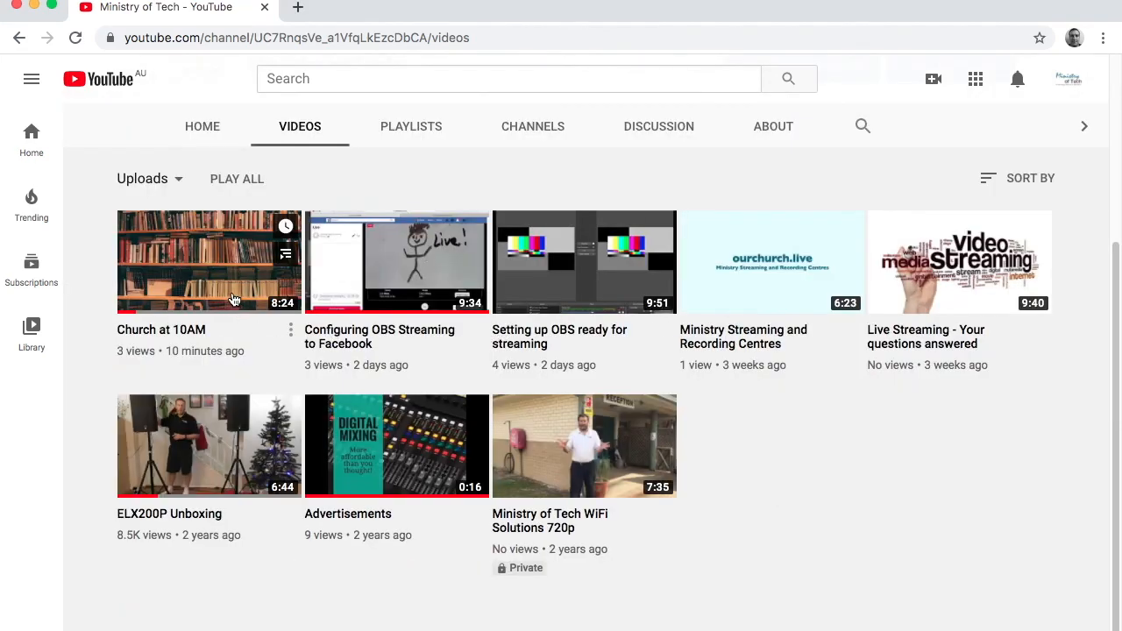
scroll(253, 324, "up", 5)
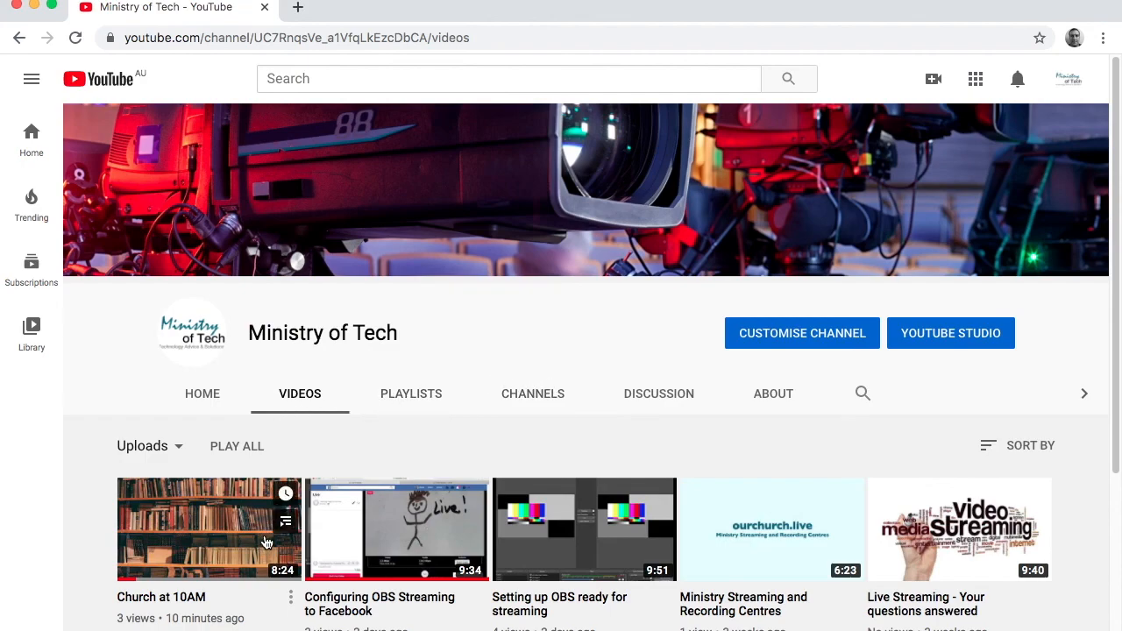
left_click(291, 599)
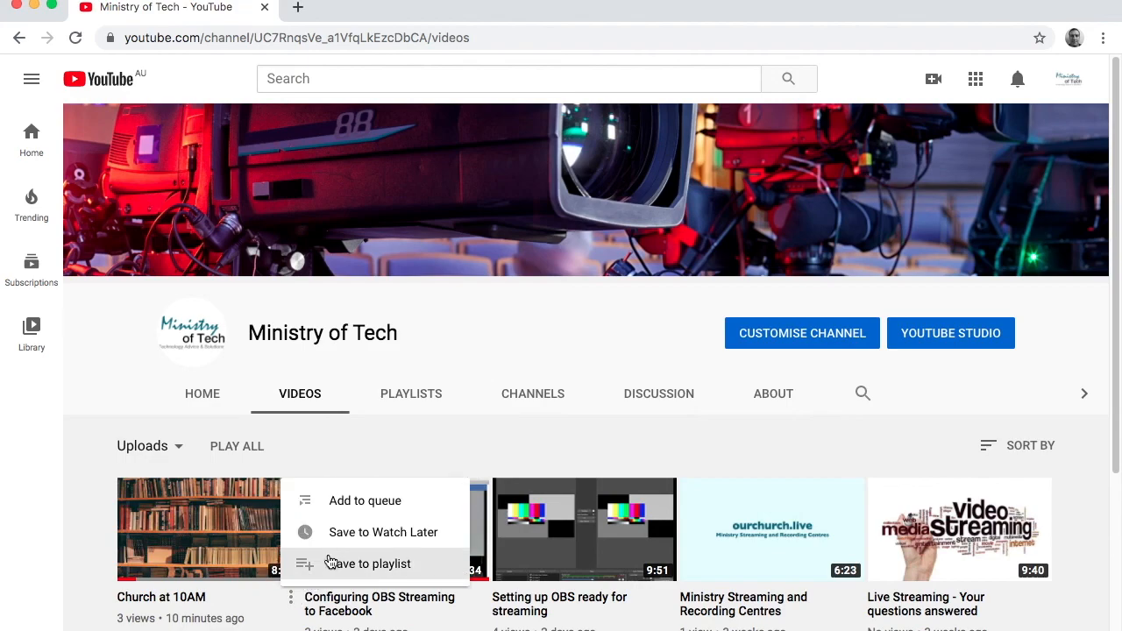
Step: Make sure Church at 10AM is saved to the Church Services playlist
left_click(377, 565)
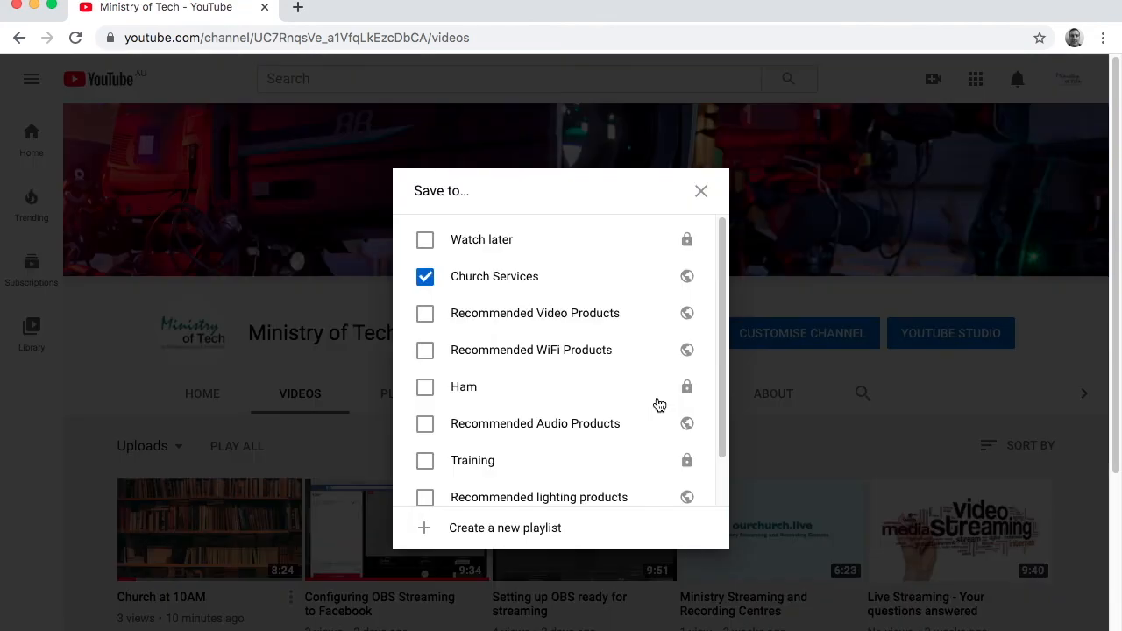
left_click(424, 277)
left_click(426, 277)
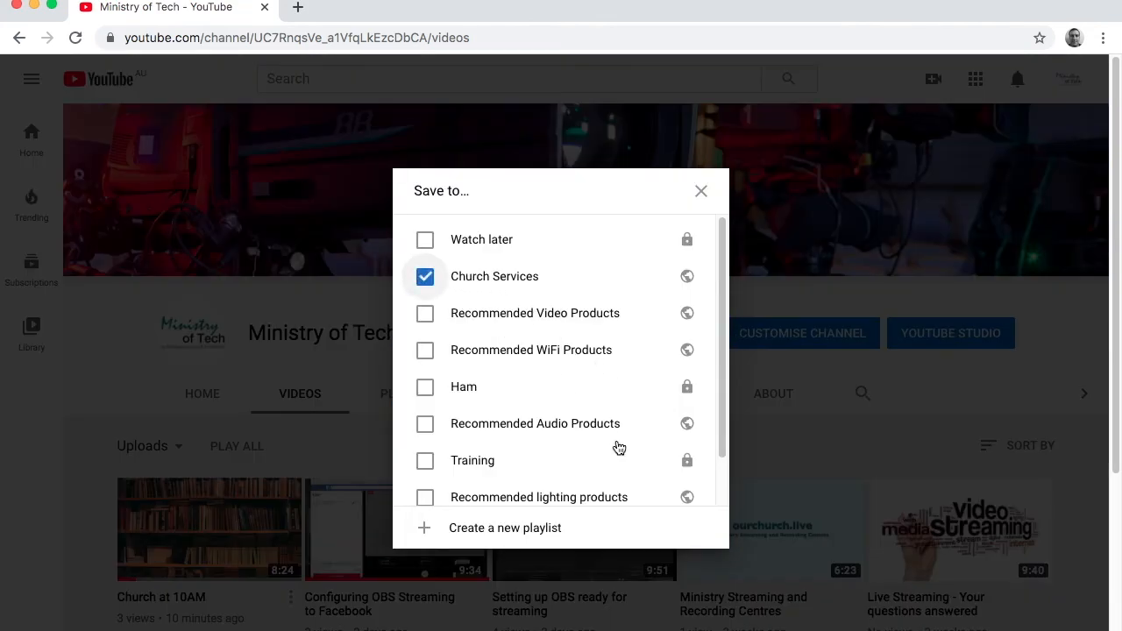
left_click(701, 191)
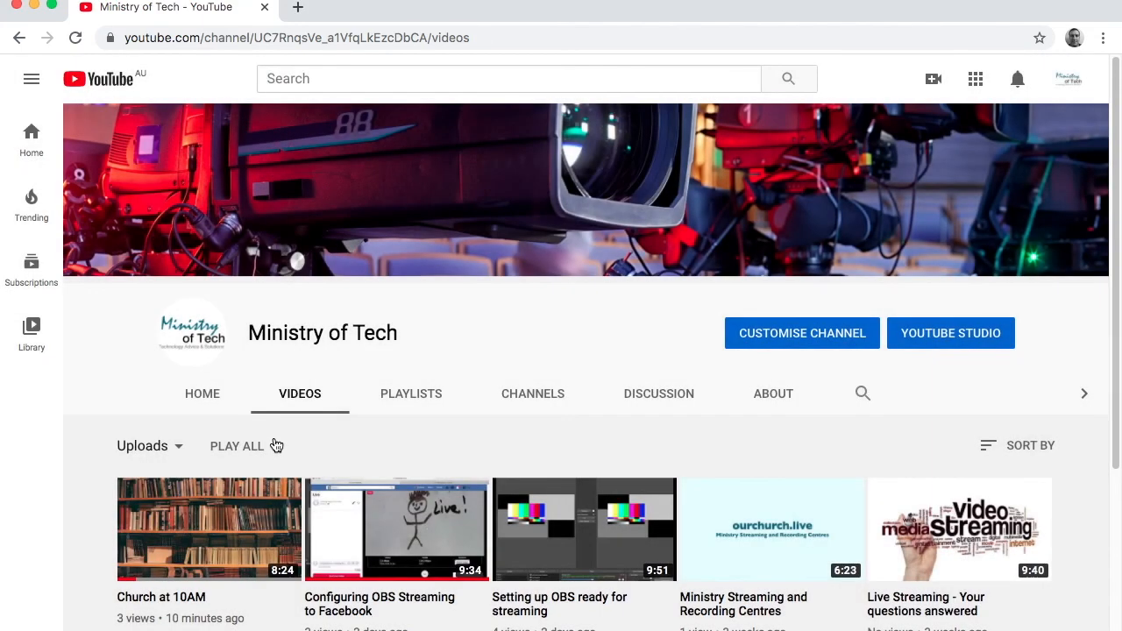
Step: Check the channel Home tab's Church Services section, which now features Church at 10AM
scroll(276, 445, "down", 3)
scroll(273, 442, "down", 2)
left_click(202, 200)
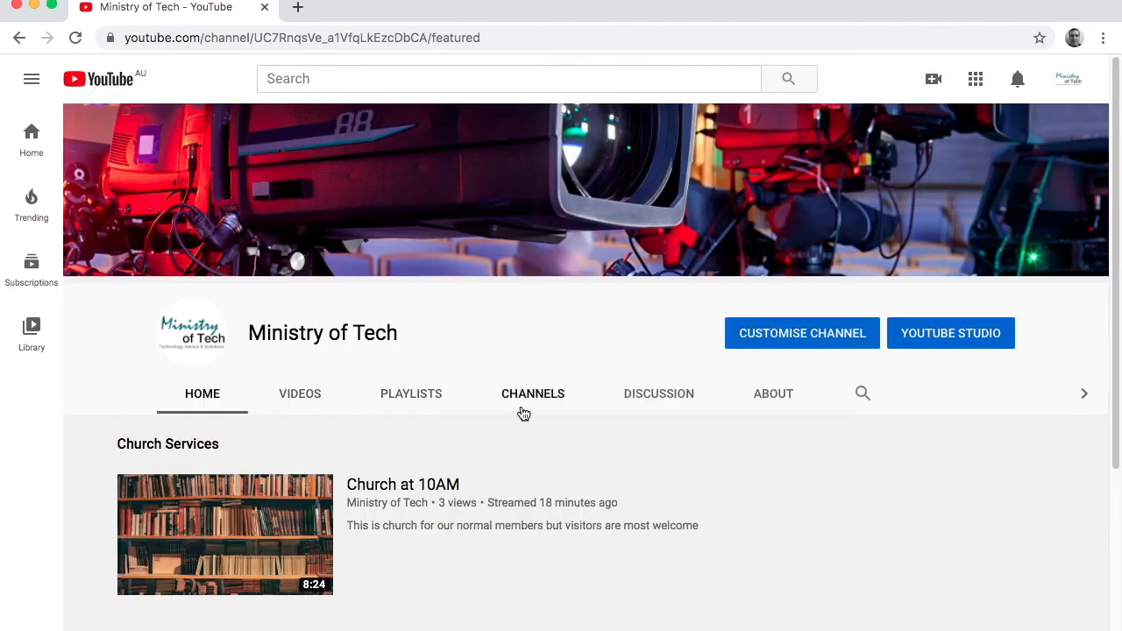
scroll(523, 412, "down", 2)
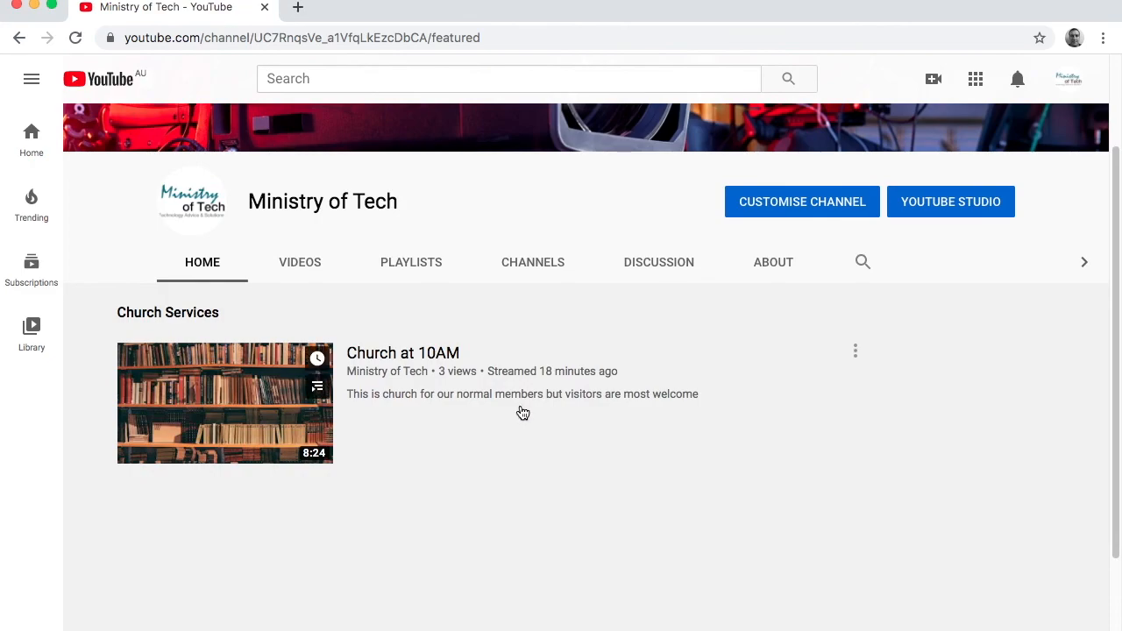